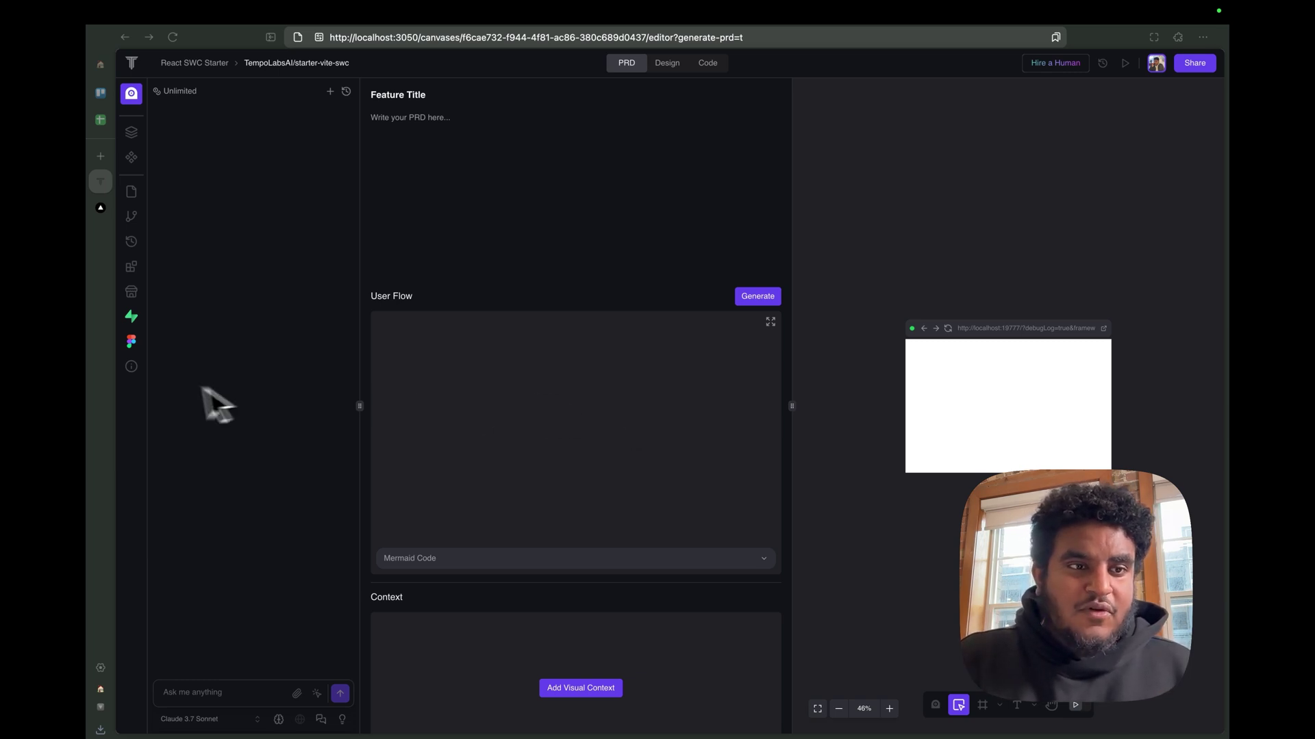
Step: Try adding the OpenAI app from the App Store, then start connecting Supabase
{"action": "left_click", "coordinate": [132, 291]}
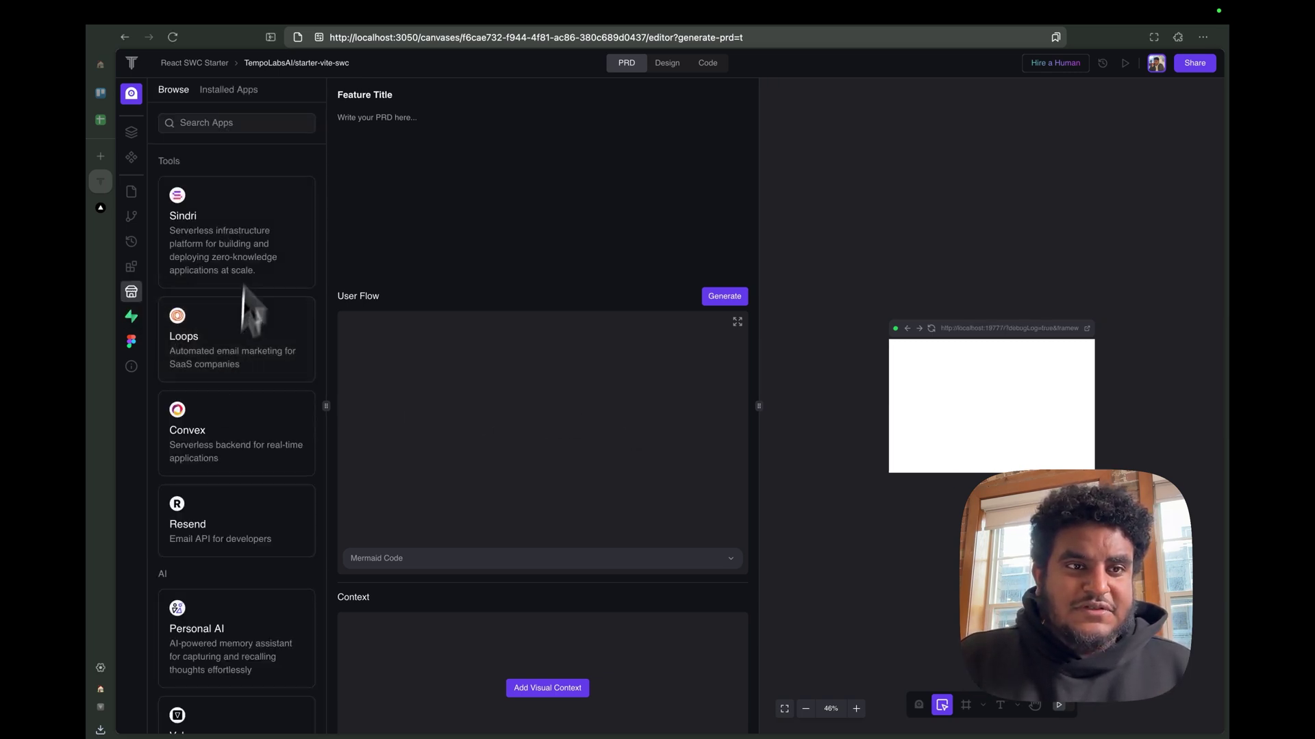
{"action": "scroll", "coordinate": [267, 460], "scroll_direction": "down", "scroll_amount": 5}
{"action": "scroll", "coordinate": [267, 459], "scroll_direction": "down", "scroll_amount": 10}
{"action": "scroll", "coordinate": [267, 458], "scroll_direction": "down", "scroll_amount": 10}
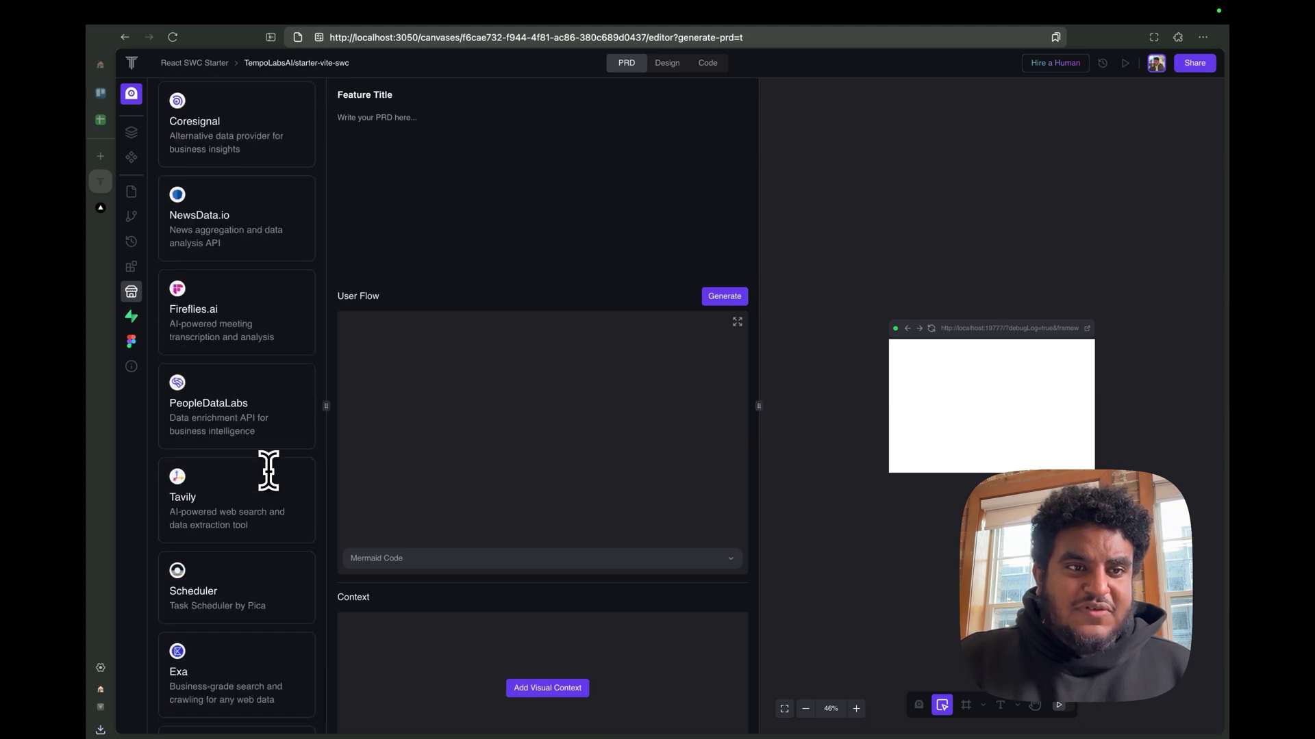
{"action": "scroll", "coordinate": [268, 459], "scroll_direction": "up", "scroll_amount": 15}
{"action": "scroll", "coordinate": [268, 459], "scroll_direction": "up", "scroll_amount": 10}
{"action": "left_click", "coordinate": [223, 127]}
{"action": "type", "text": "openai"}
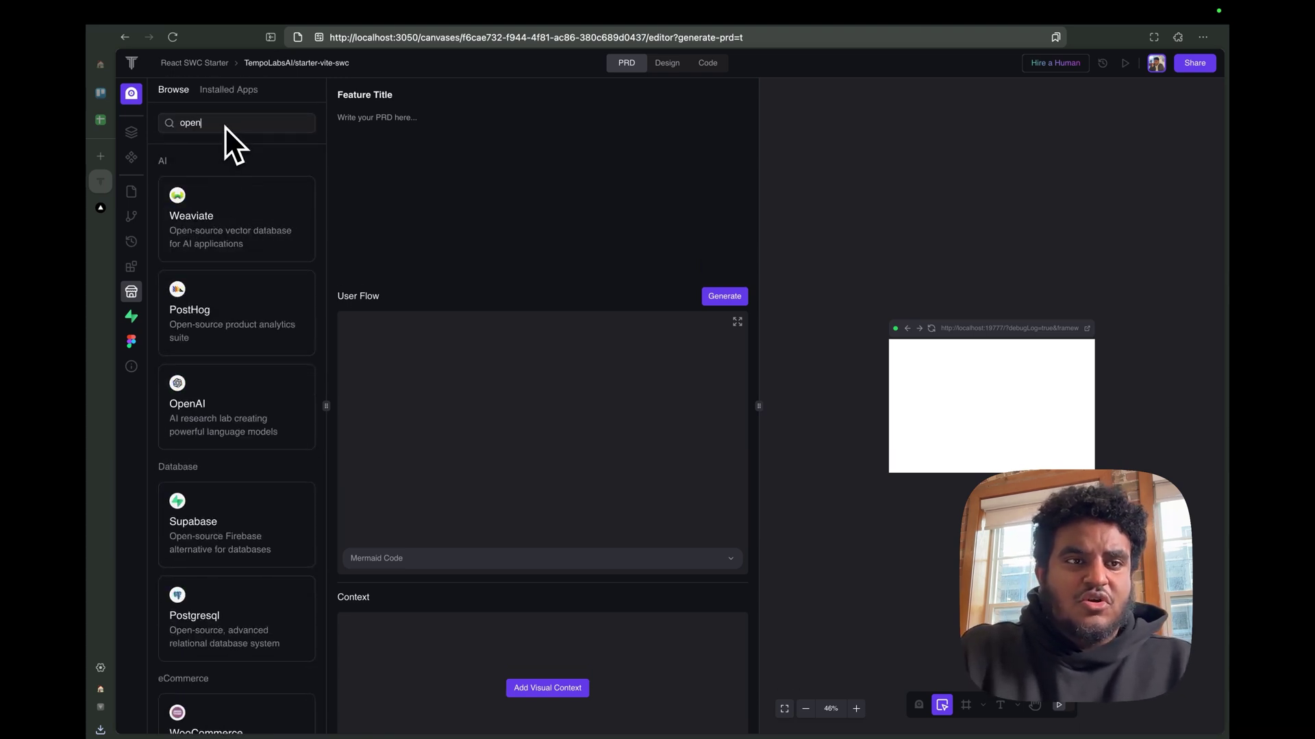
{"action": "left_click", "coordinate": [210, 216]}
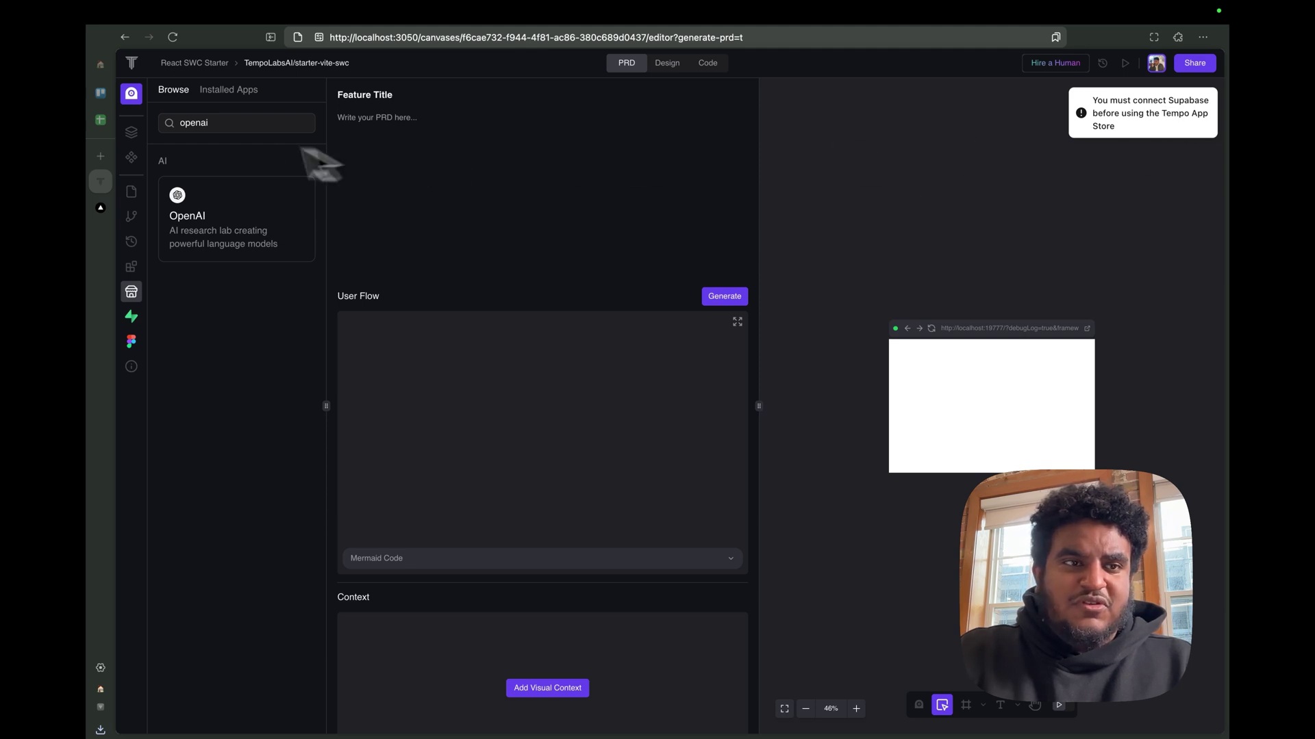
{"action": "left_click", "coordinate": [130, 316]}
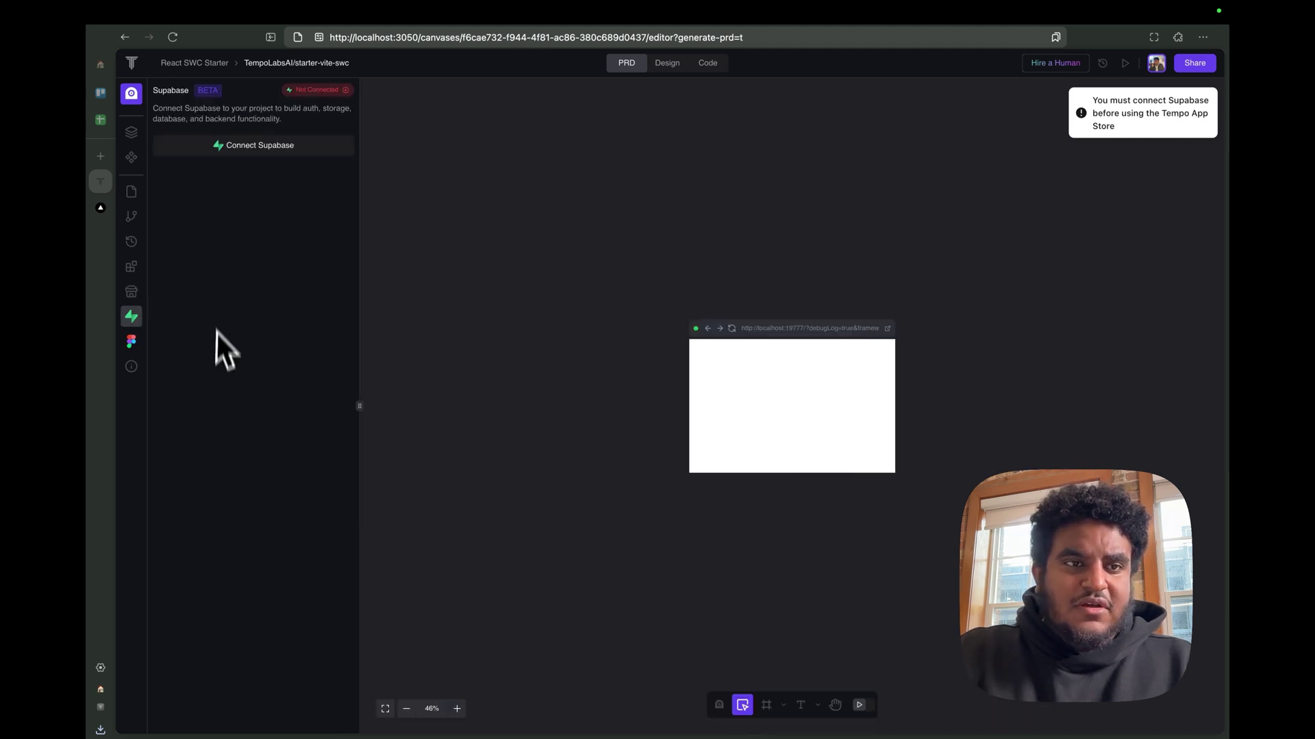
{"action": "left_click", "coordinate": [259, 144]}
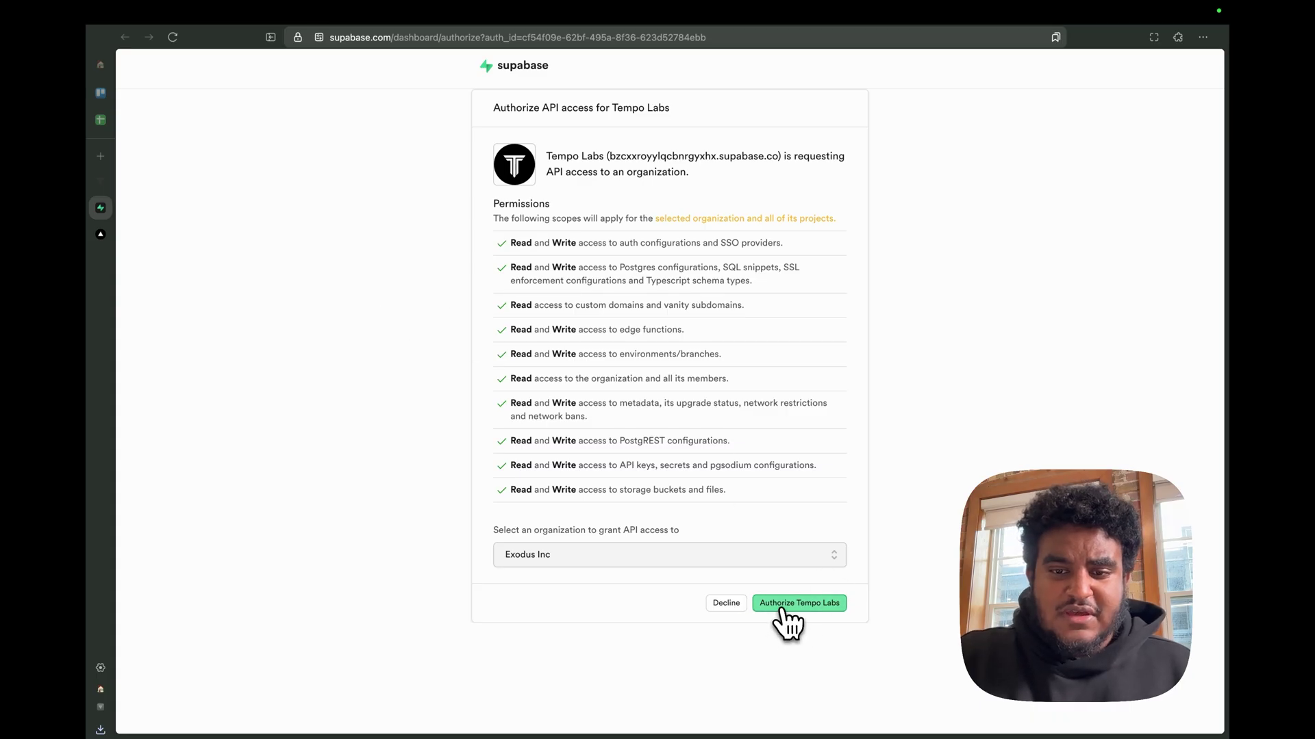
Step: Authorize Tempo Labs in Supabase with Exodus Inc as the organization
{"action": "left_click", "coordinate": [786, 608]}
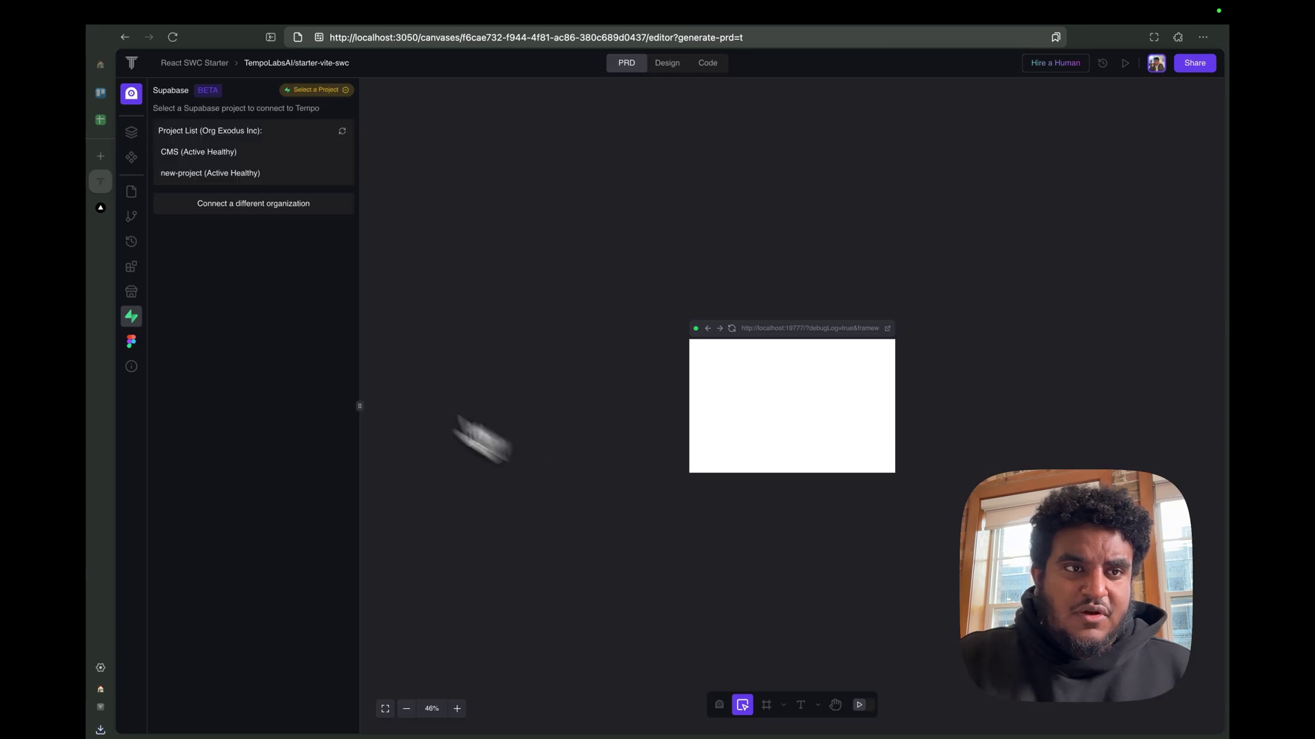
Step: Link the Supabase project new-project, then bring up the OpenAI app's API key form
{"action": "left_click", "coordinate": [202, 175]}
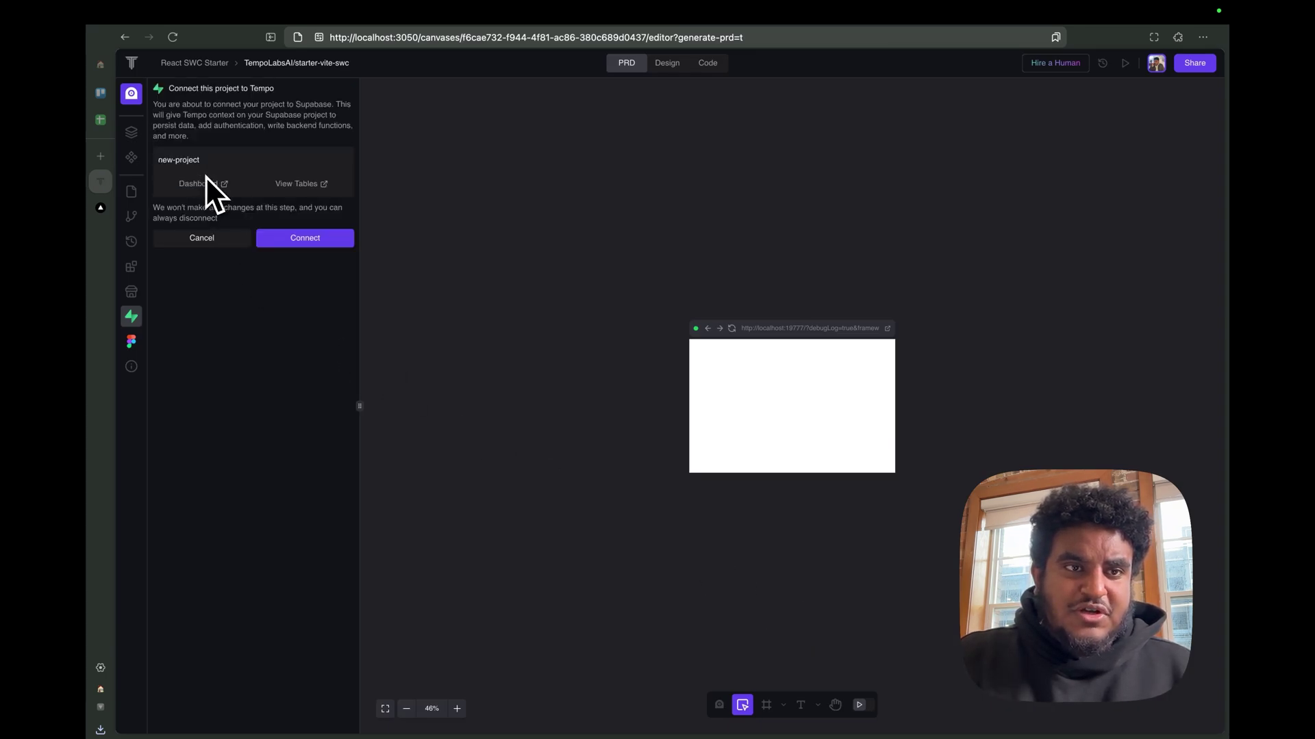
{"action": "left_click", "coordinate": [305, 239]}
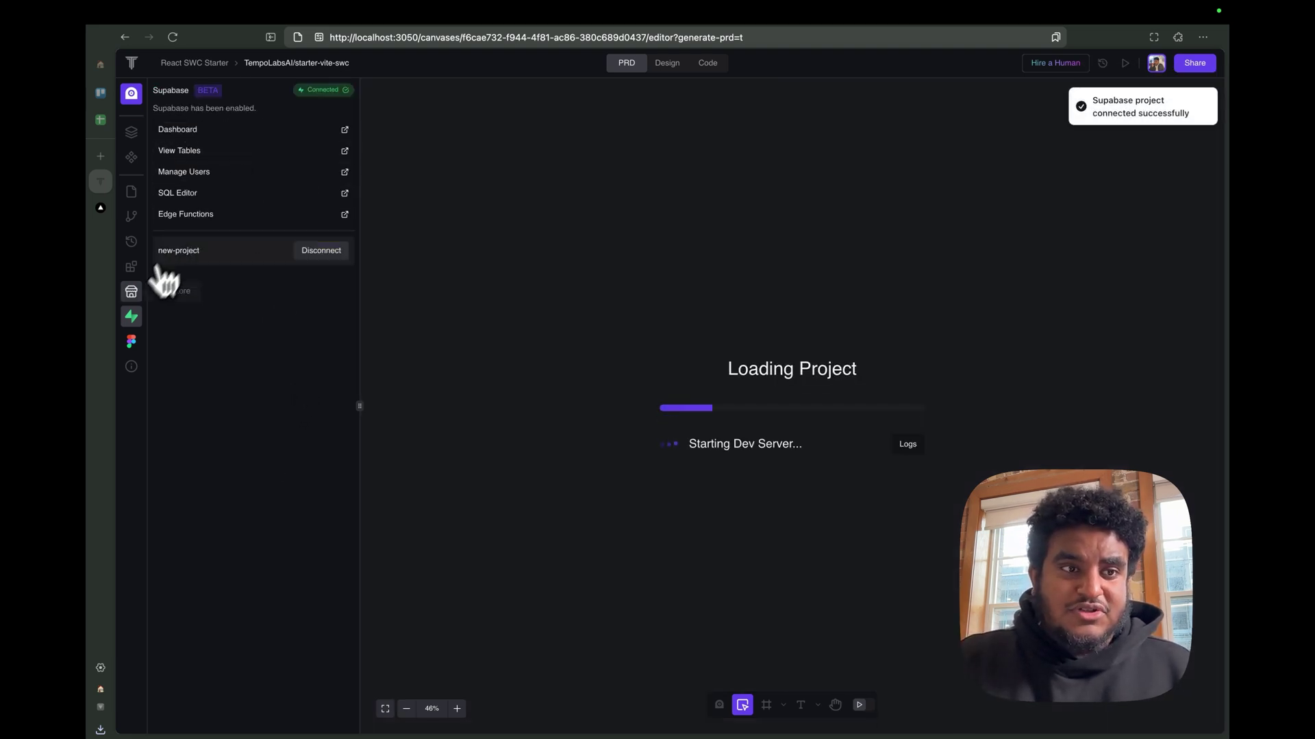
{"action": "left_click", "coordinate": [131, 291]}
{"action": "left_click", "coordinate": [231, 122]}
{"action": "type", "text": "openai"}
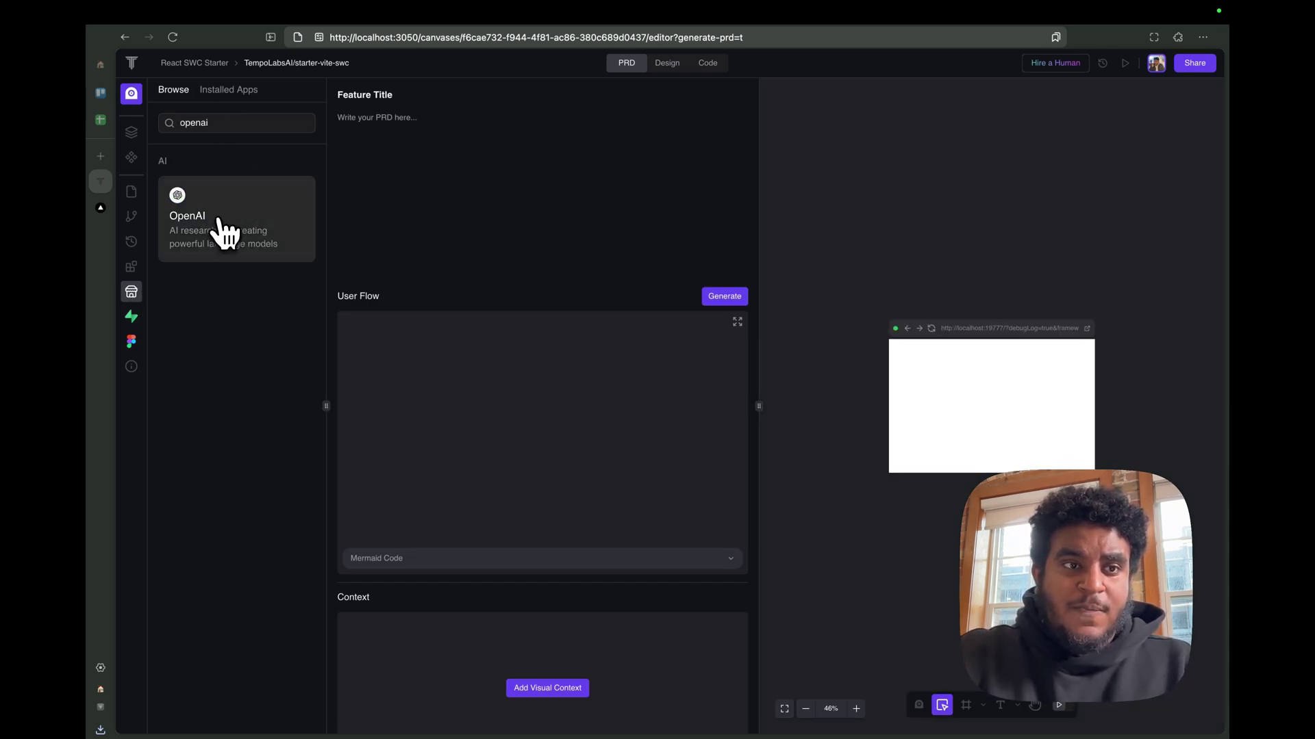
{"action": "left_click", "coordinate": [224, 232]}
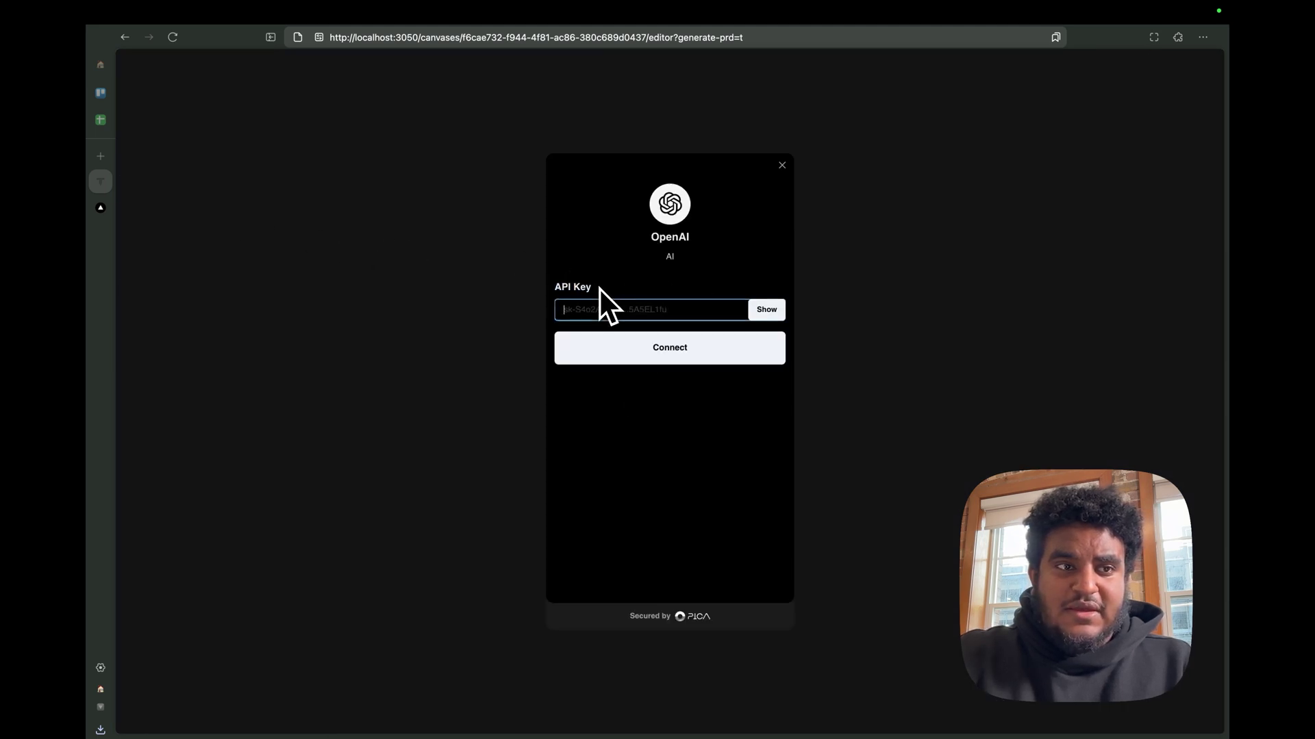
{"action": "key", "text": "ctrl+t"}
{"action": "type", "text": "openai.com/"}
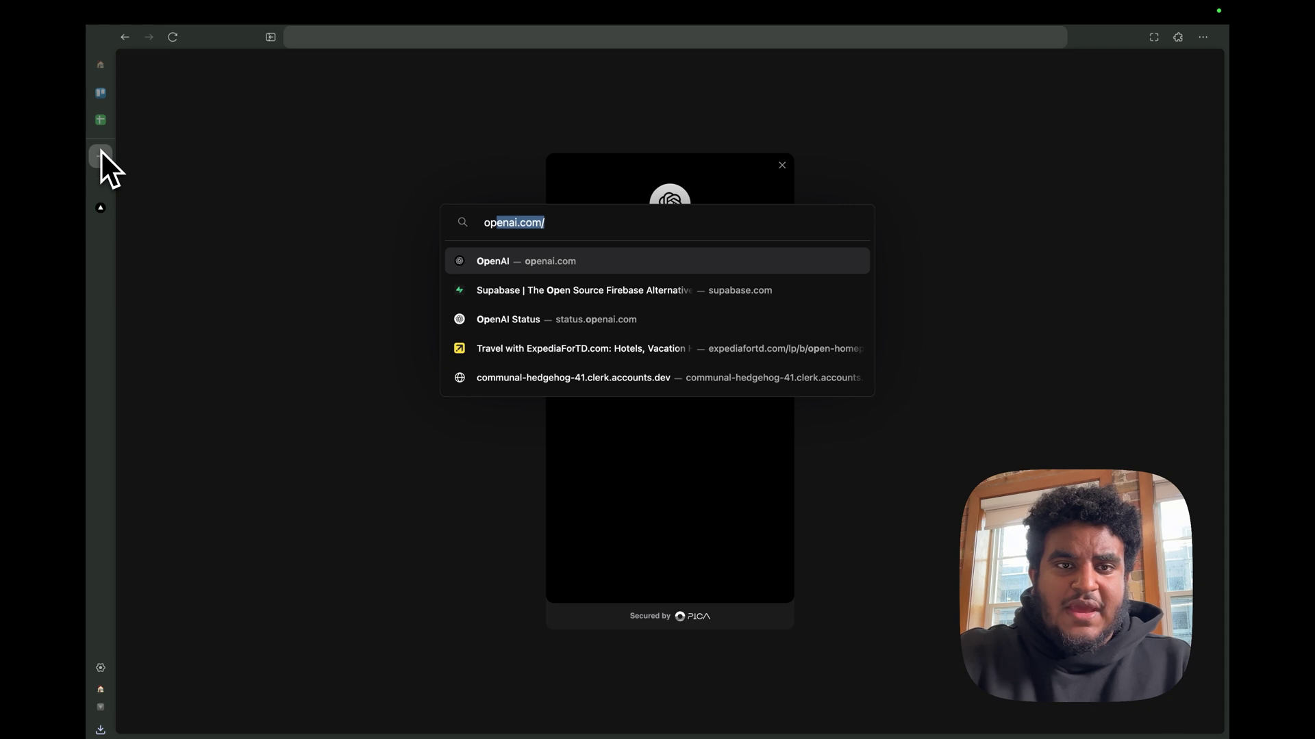
Step: Log in to the OpenAI Platform and reach the organization's API keys page
{"action": "key", "text": "Return"}
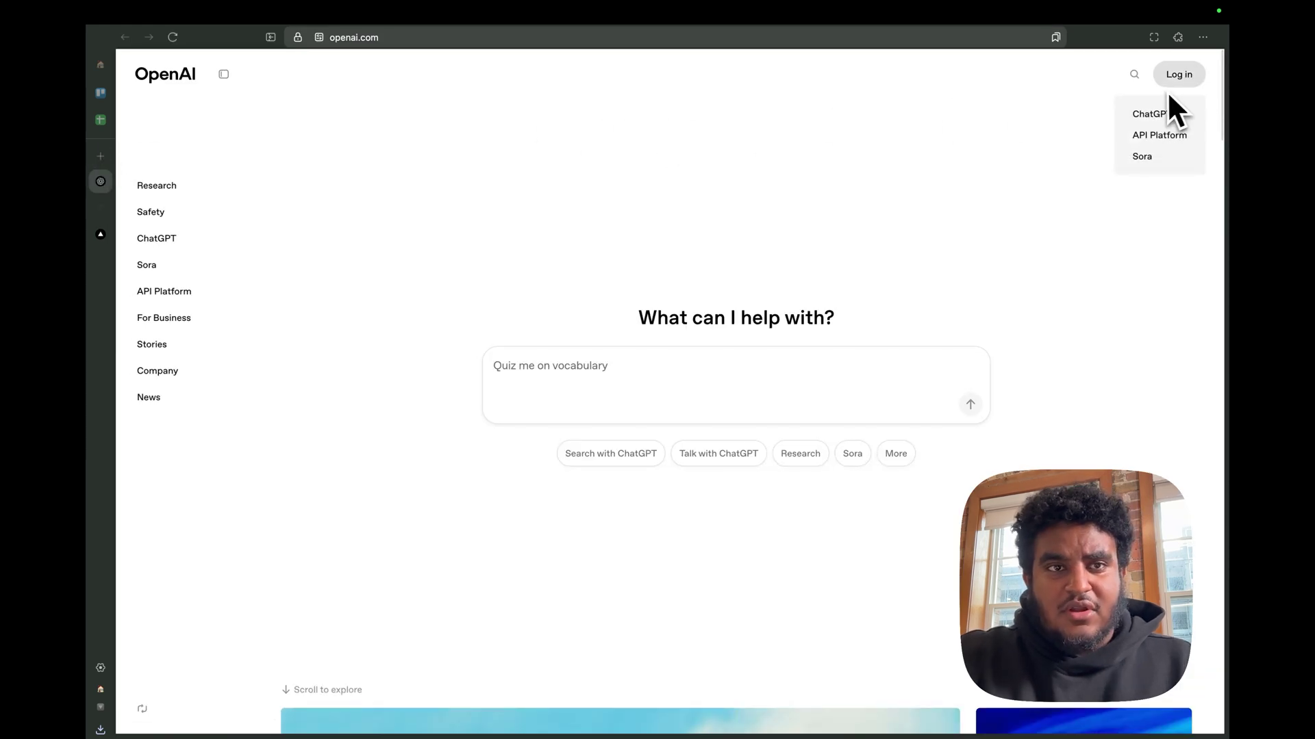
{"action": "left_click", "coordinate": [1158, 134]}
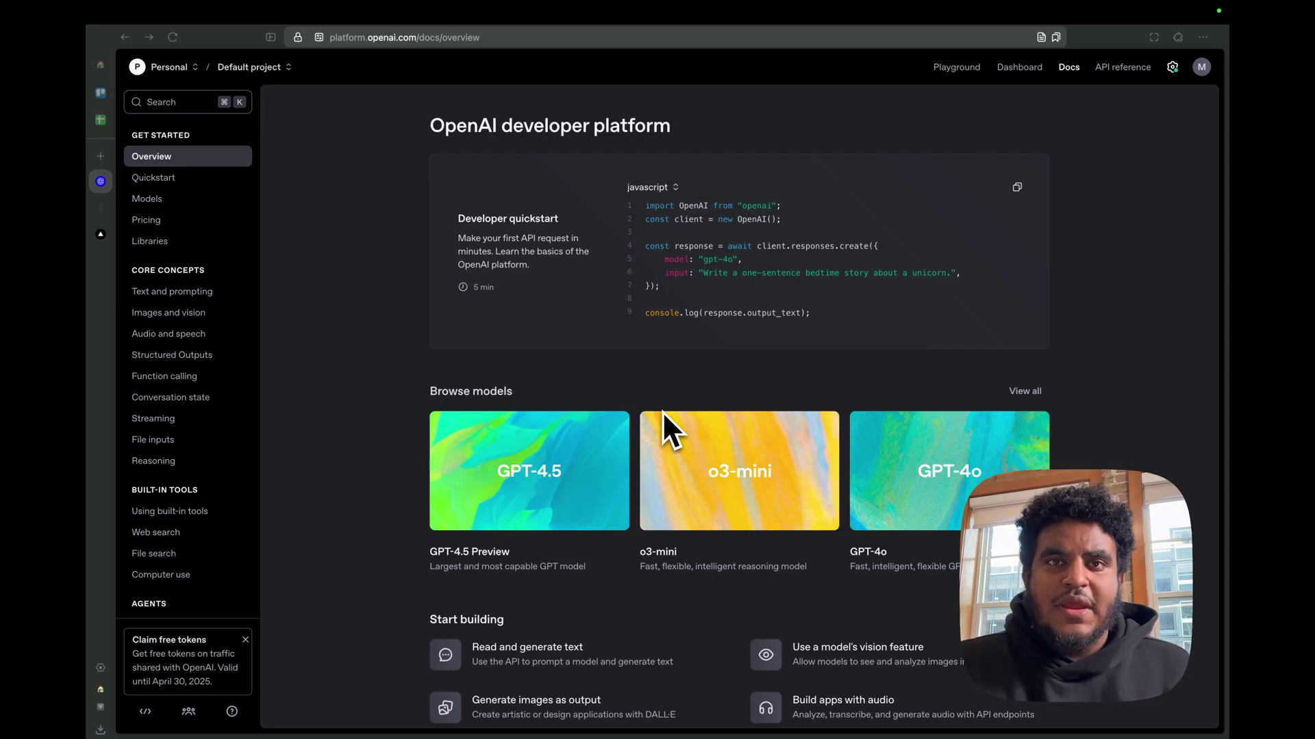
{"action": "left_click", "coordinate": [1201, 68]}
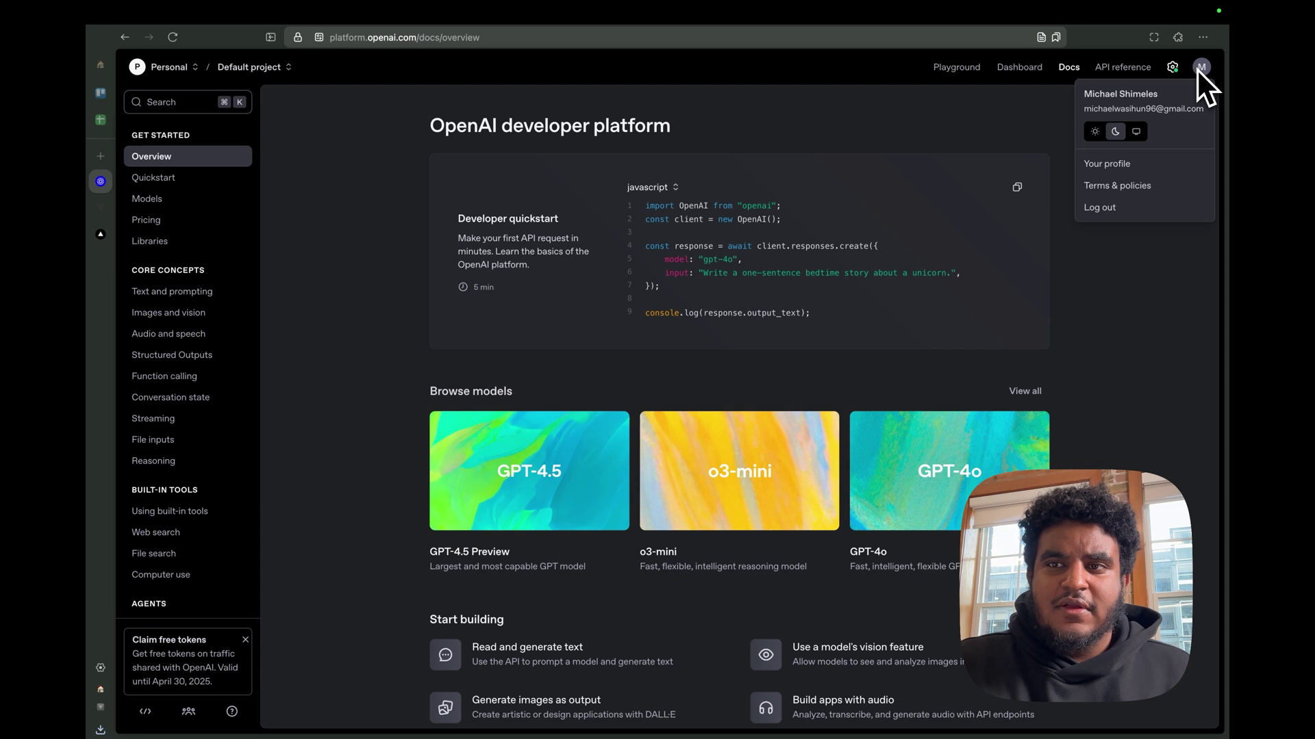
{"action": "left_click", "coordinate": [1104, 164]}
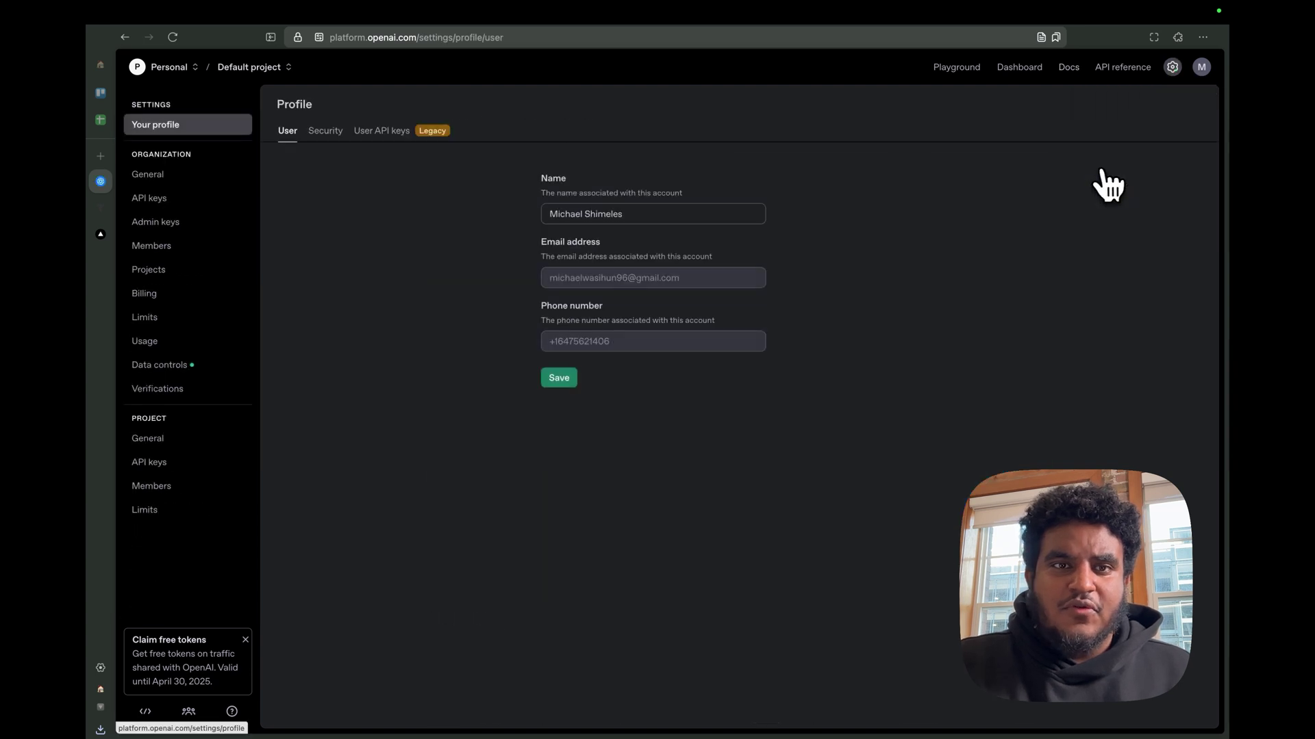
{"action": "left_click", "coordinate": [150, 197]}
Step: Create secret key demo1 in Default project and copy it
{"action": "left_click", "coordinate": [1140, 104]}
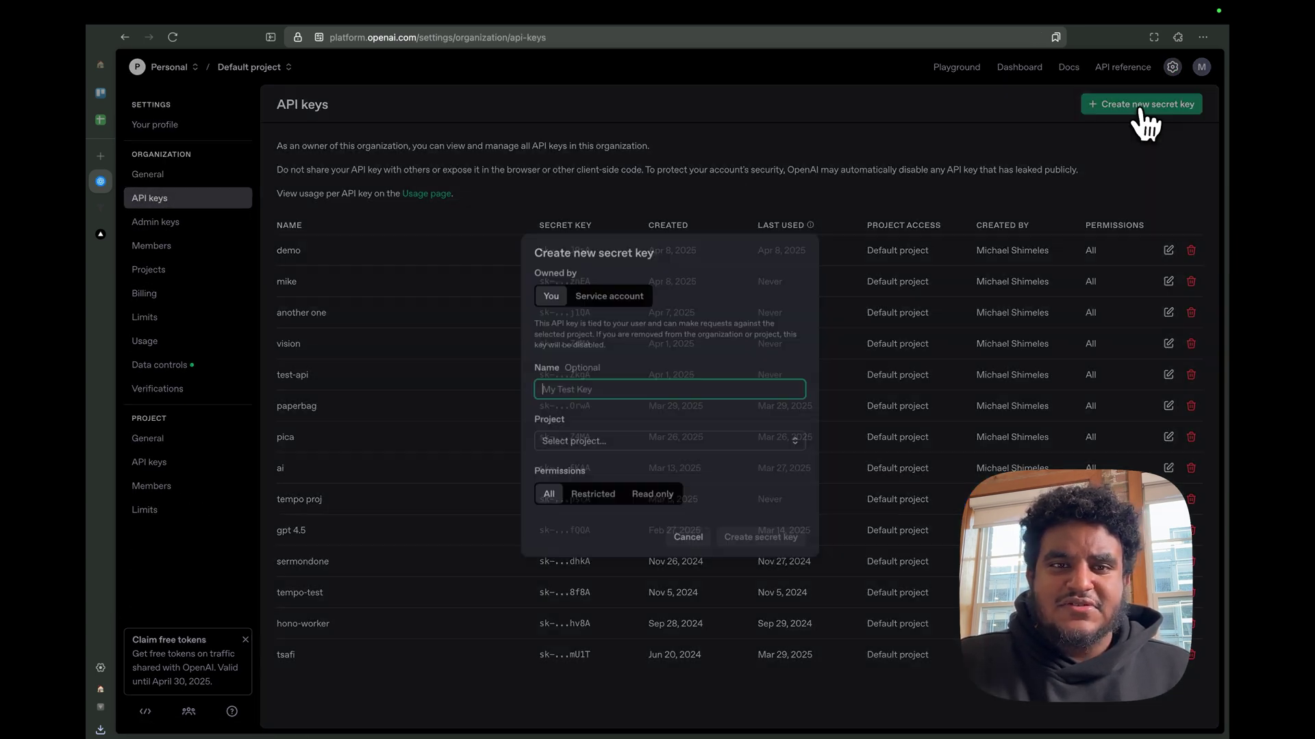
{"action": "type", "text": "demo"}
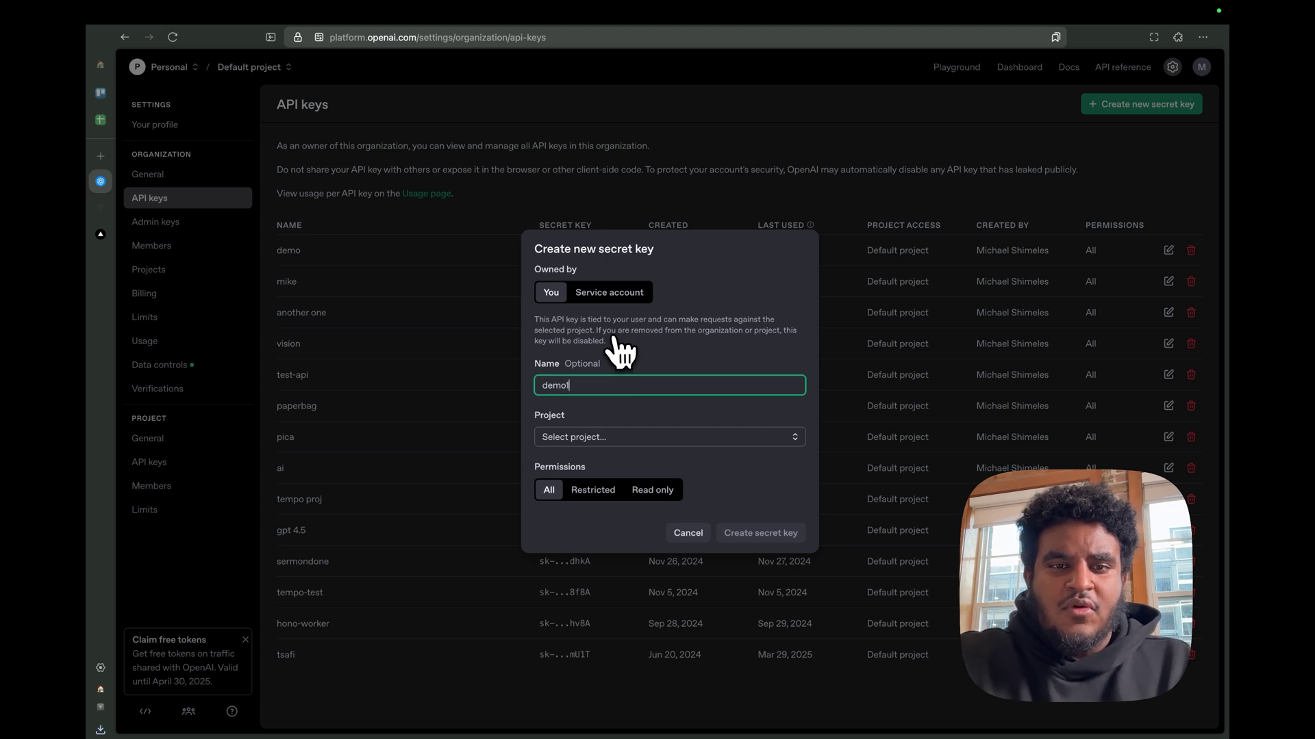
{"action": "type", "text": "1"}
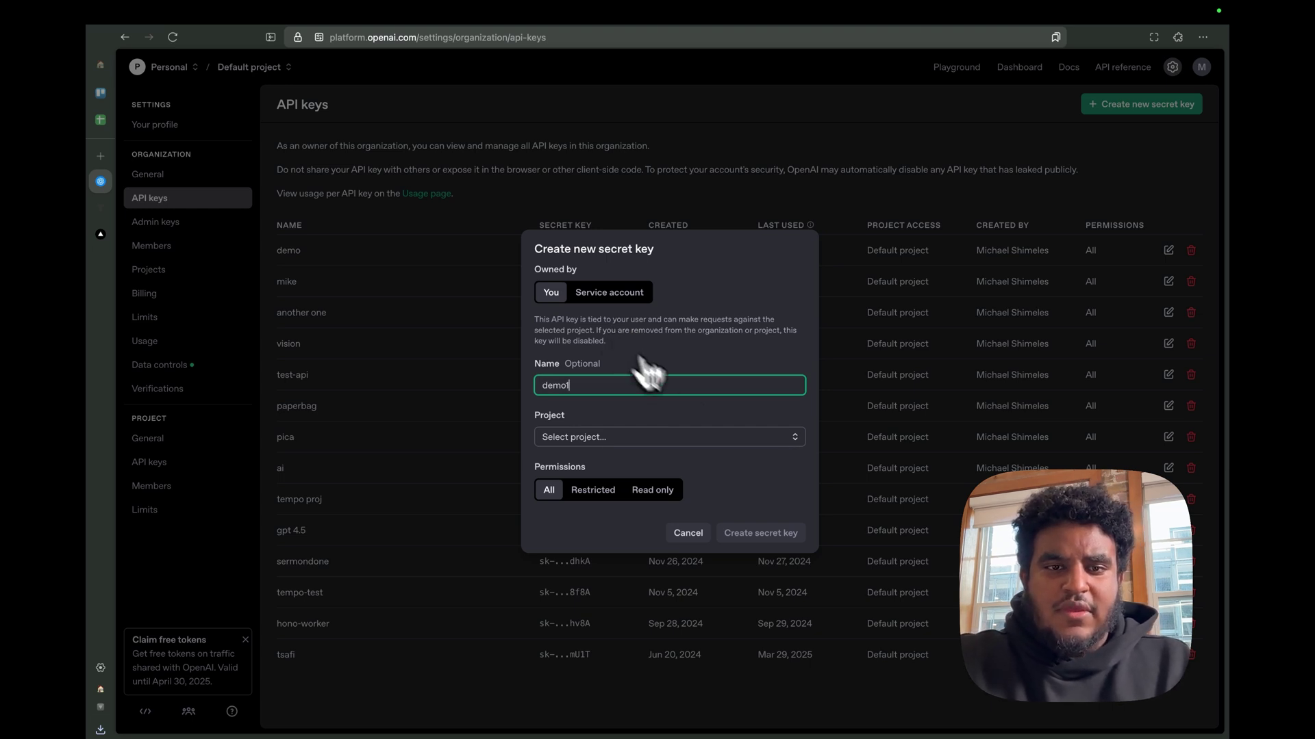
{"action": "left_click", "coordinate": [667, 436]}
{"action": "left_click", "coordinate": [627, 464]}
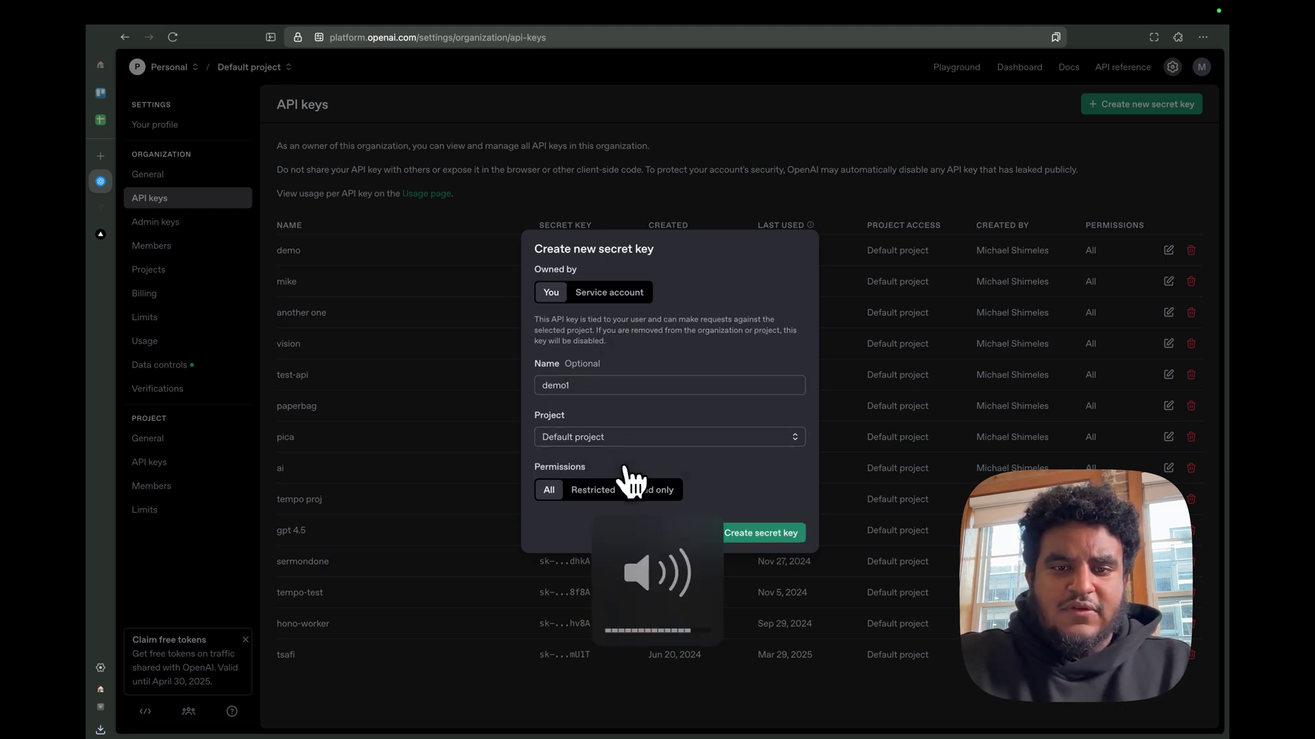
{"action": "left_click", "coordinate": [762, 533]}
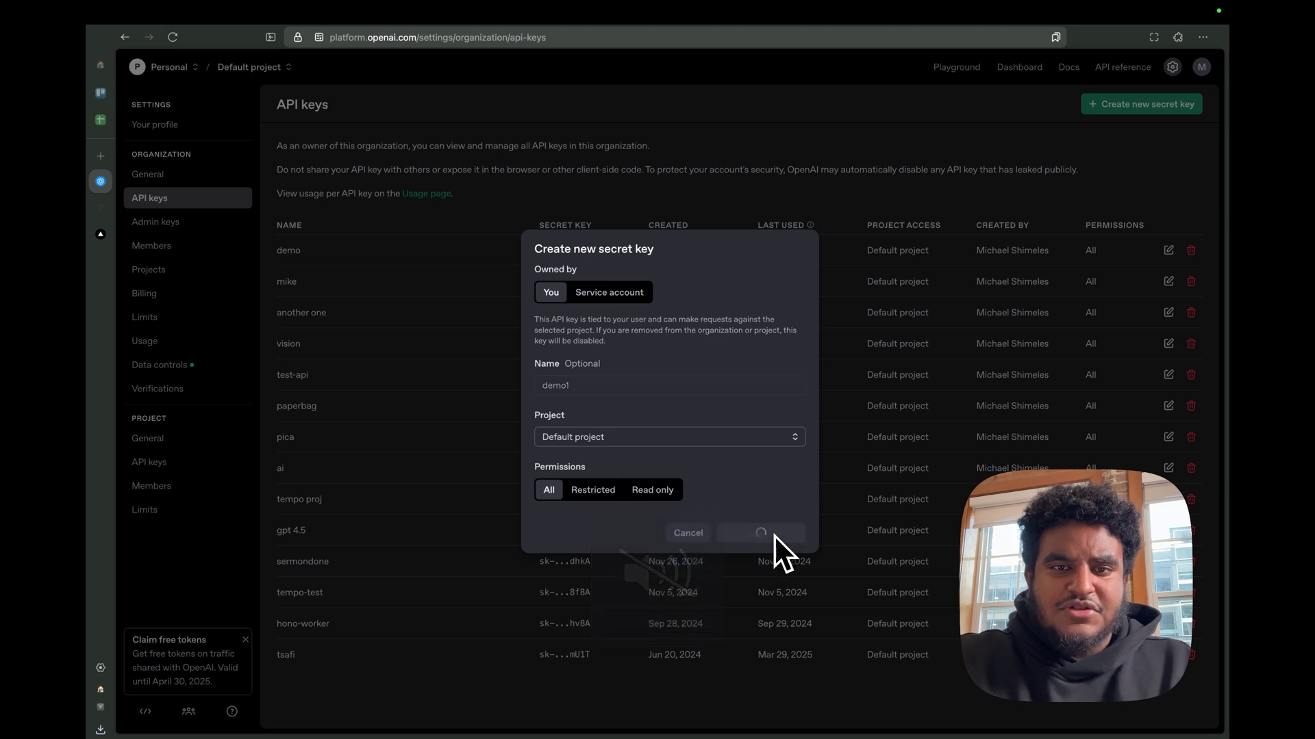
{"action": "left_click", "coordinate": [773, 405]}
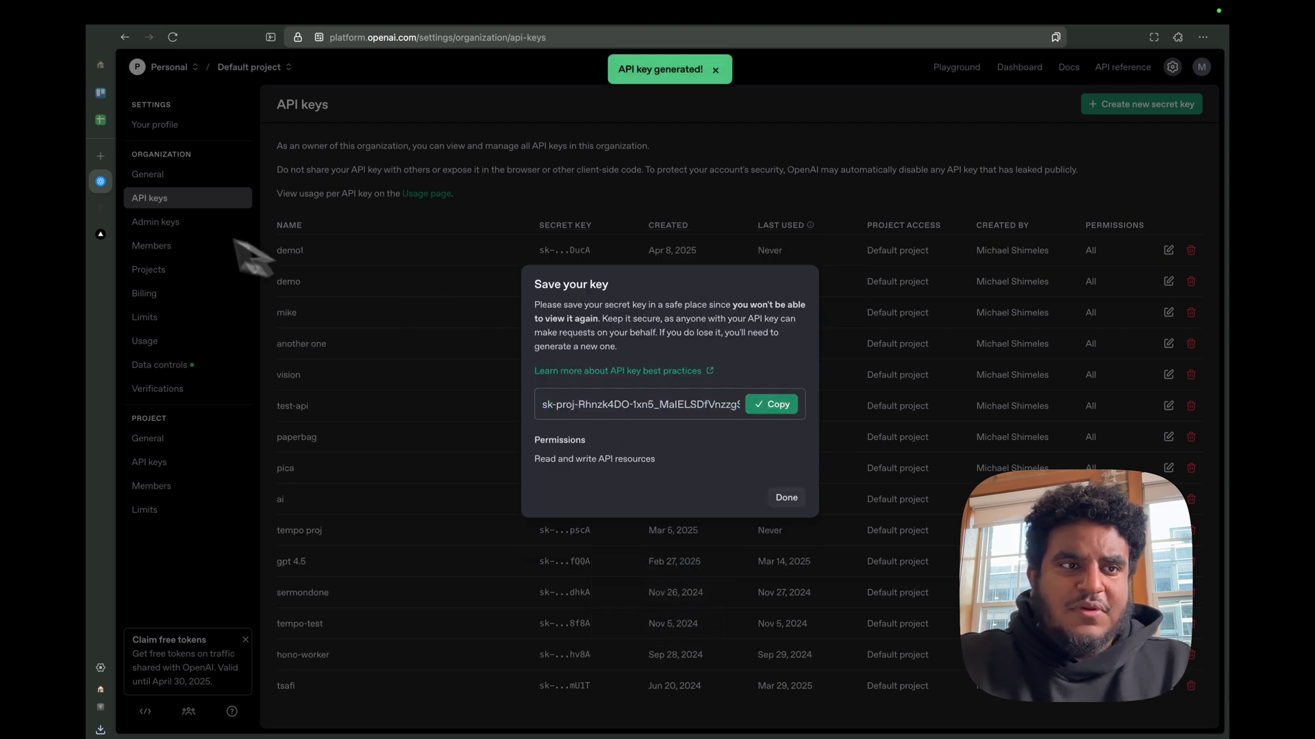
{"action": "left_click", "coordinate": [103, 211]}
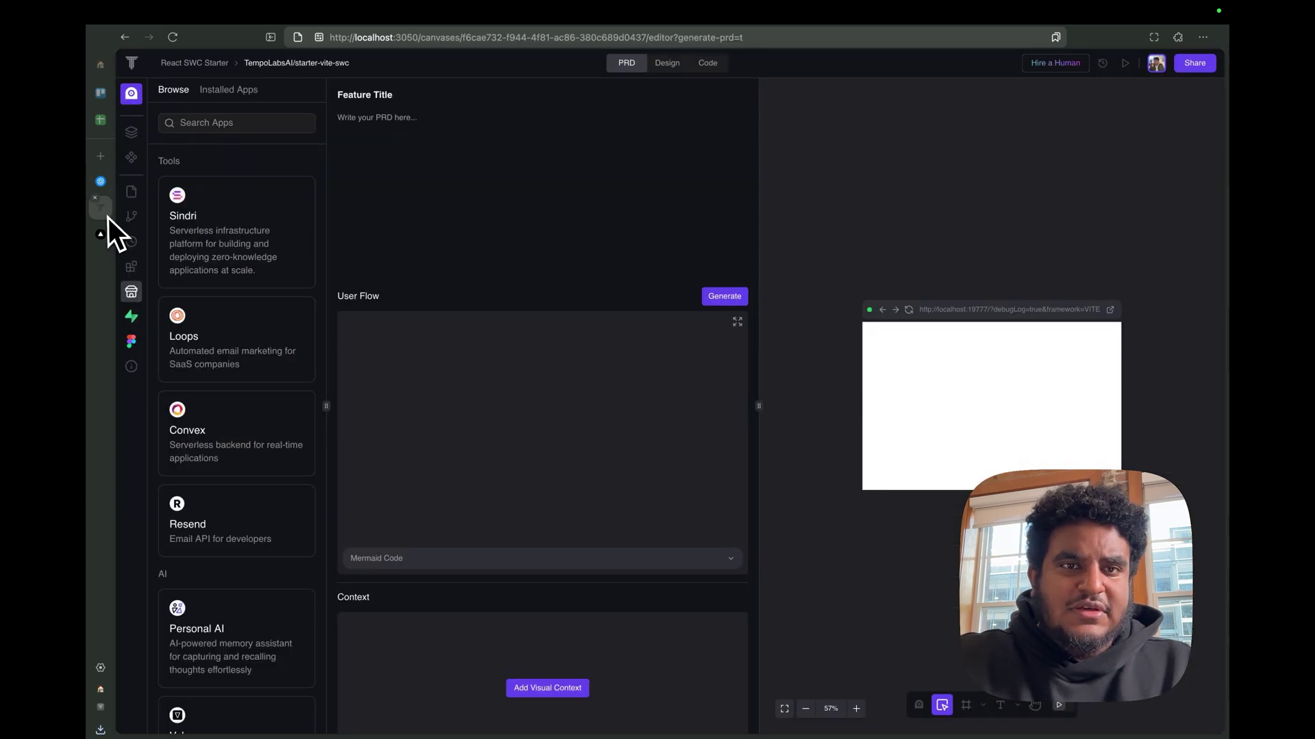
Step: Paste the copied key into Tempo's OpenAI app and connect it
{"action": "left_click", "coordinate": [237, 122]}
{"action": "type", "text": "openai"}
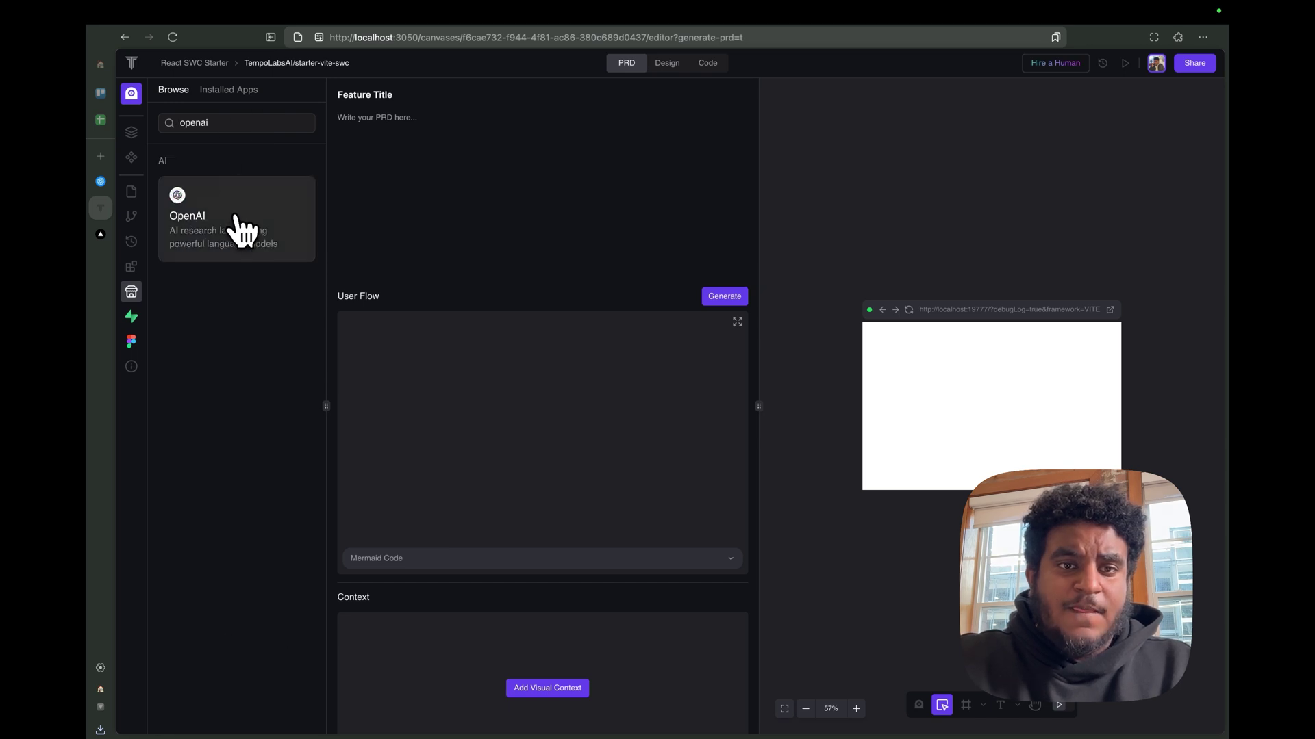
{"action": "left_click", "coordinate": [241, 228]}
{"action": "left_click", "coordinate": [652, 309]}
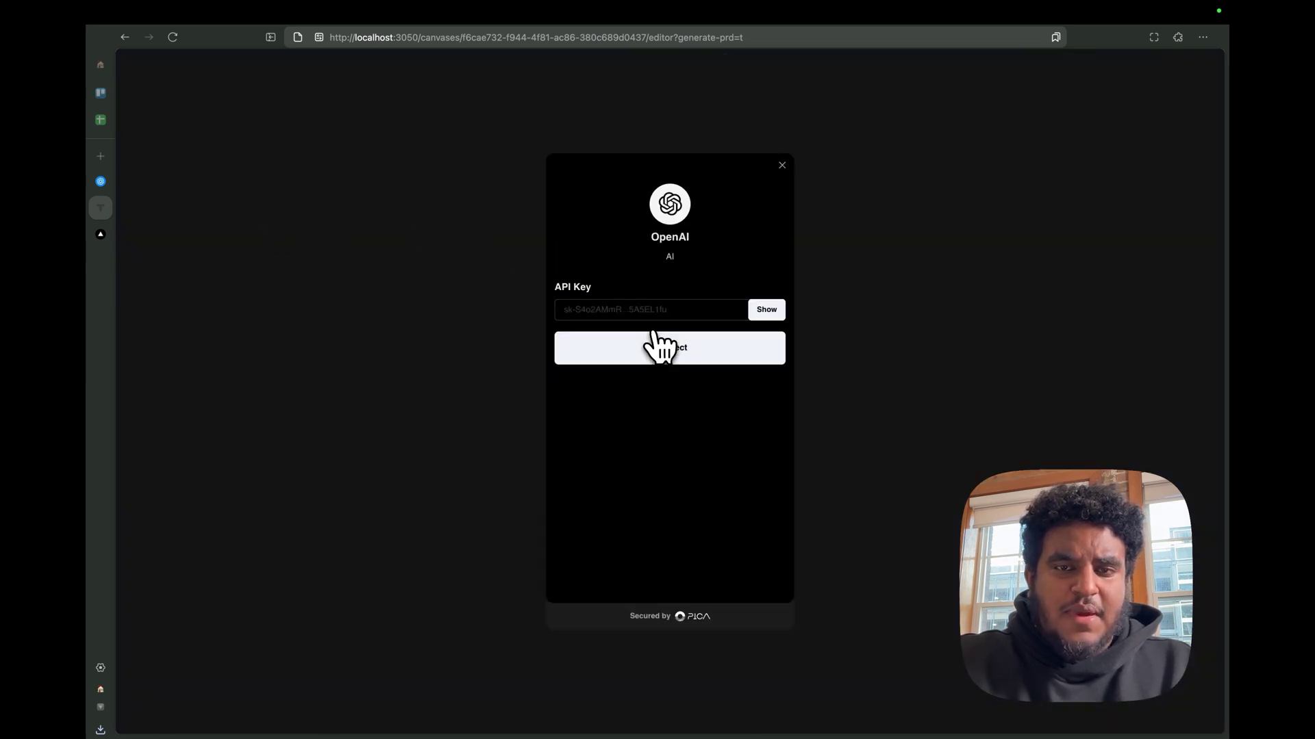
{"action": "key", "text": "ctrl+v"}
{"action": "left_click", "coordinate": [670, 348]}
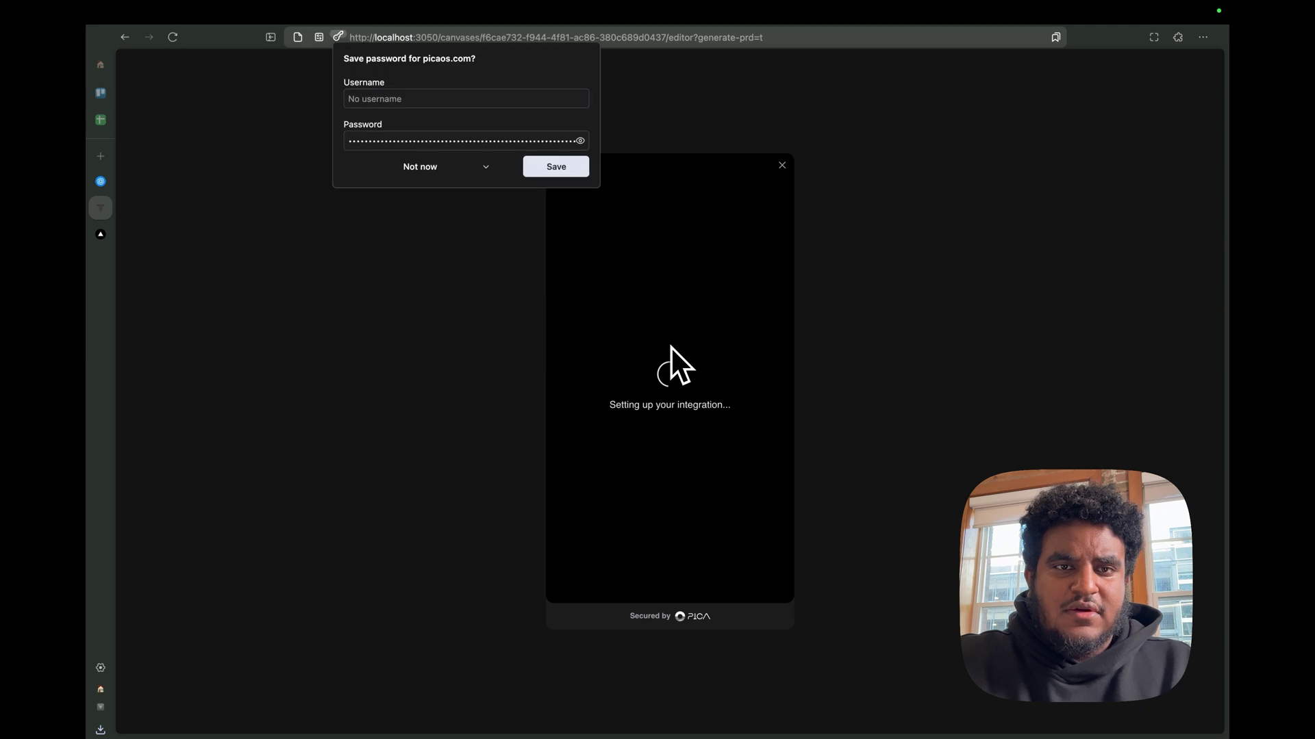
{"action": "left_click", "coordinate": [430, 181]}
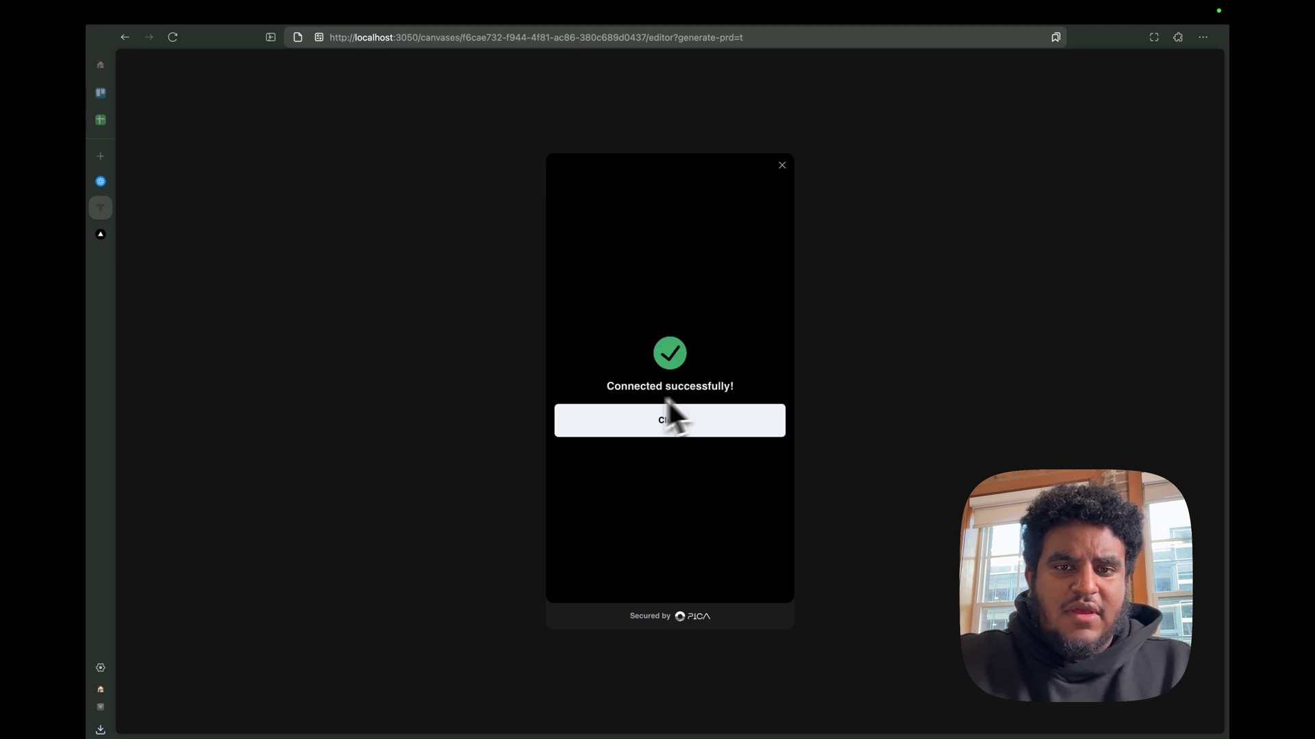
{"action": "left_click", "coordinate": [645, 423]}
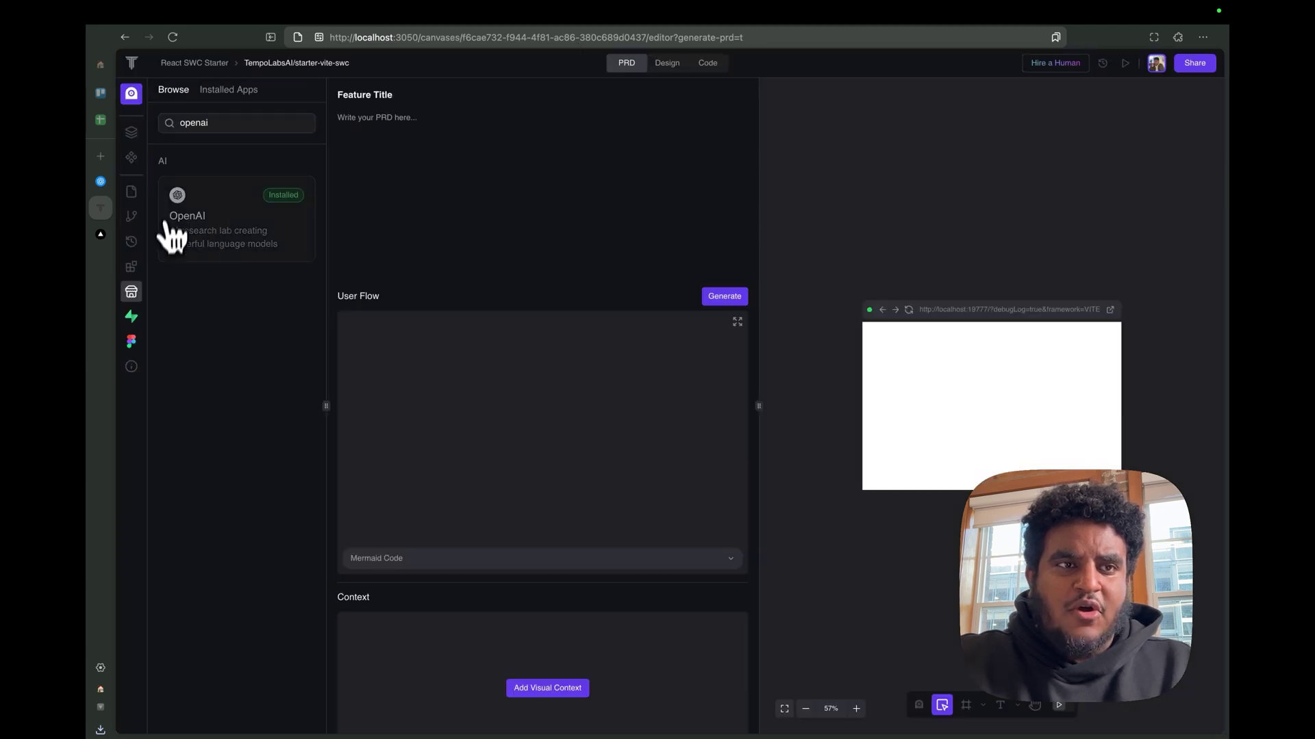
{"action": "key", "text": "BackSpace"}
Step: Ask the AI chat for an app returning 10 OpenAI-generated content ideas per niche
{"action": "left_click", "coordinate": [130, 93]}
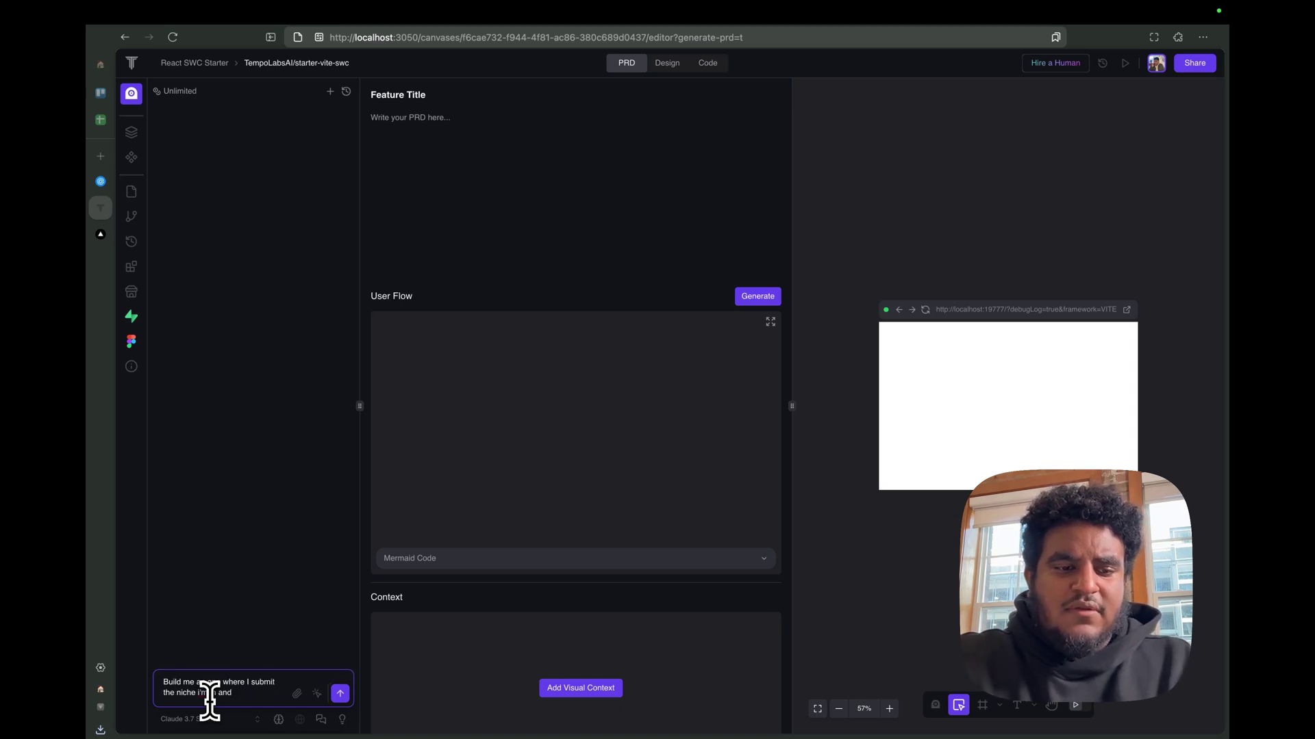
{"action": "type", "text": " the app"}
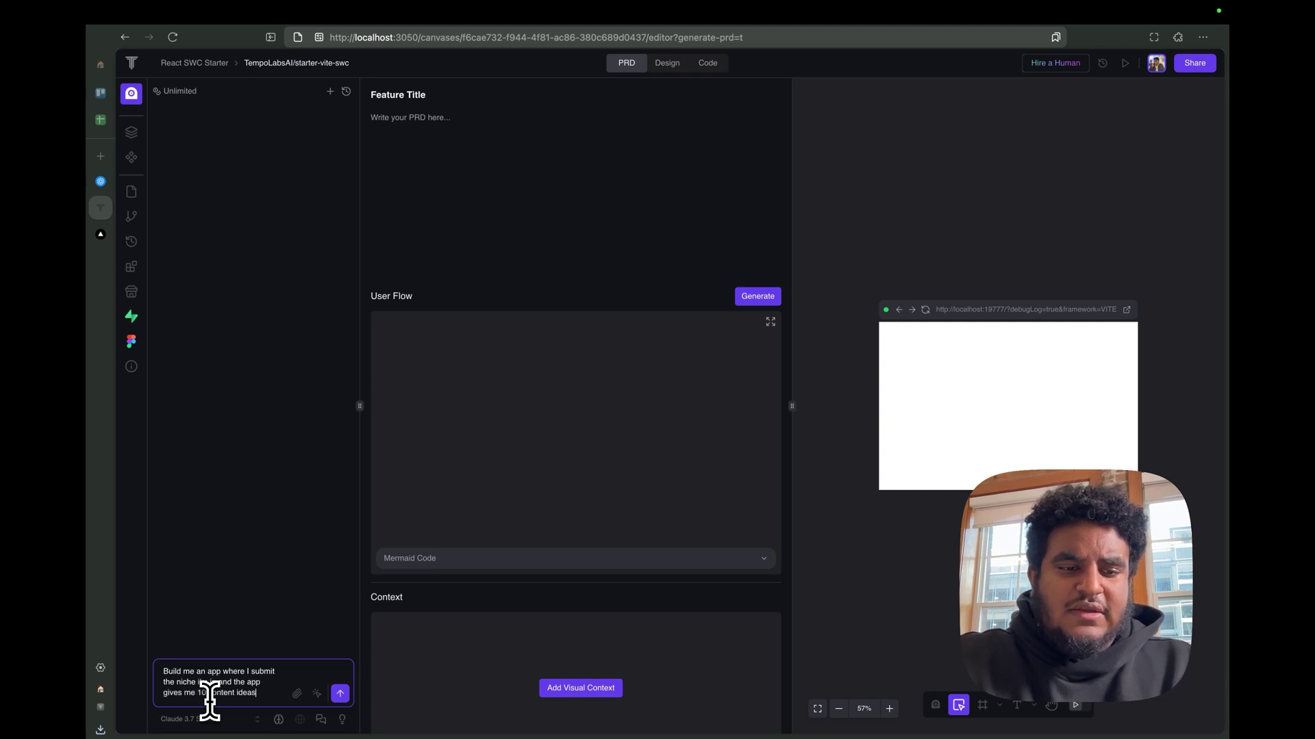
{"action": "type", "text": ". Please use OpenAI"}
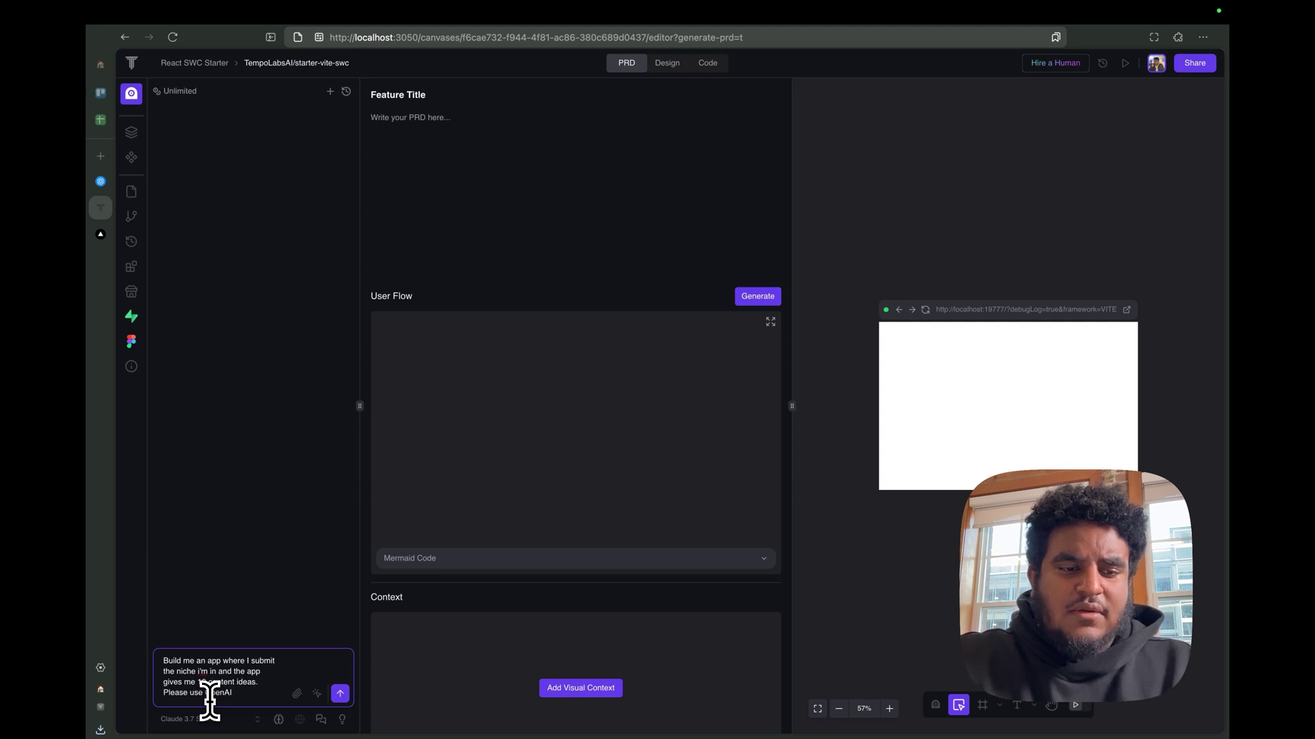
{"action": "key", "text": "Return"}
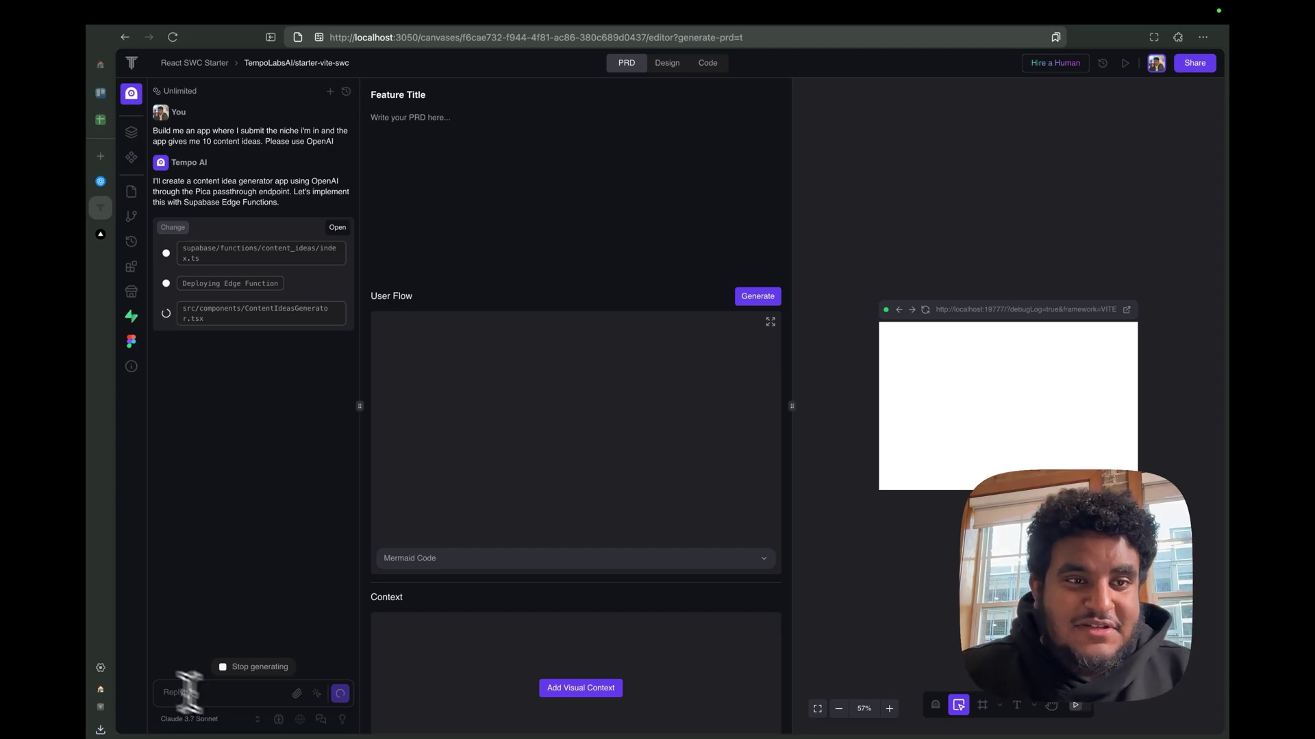
{"action": "left_click_drag", "start_coordinate": [183, 250], "coordinate": [288, 275]}
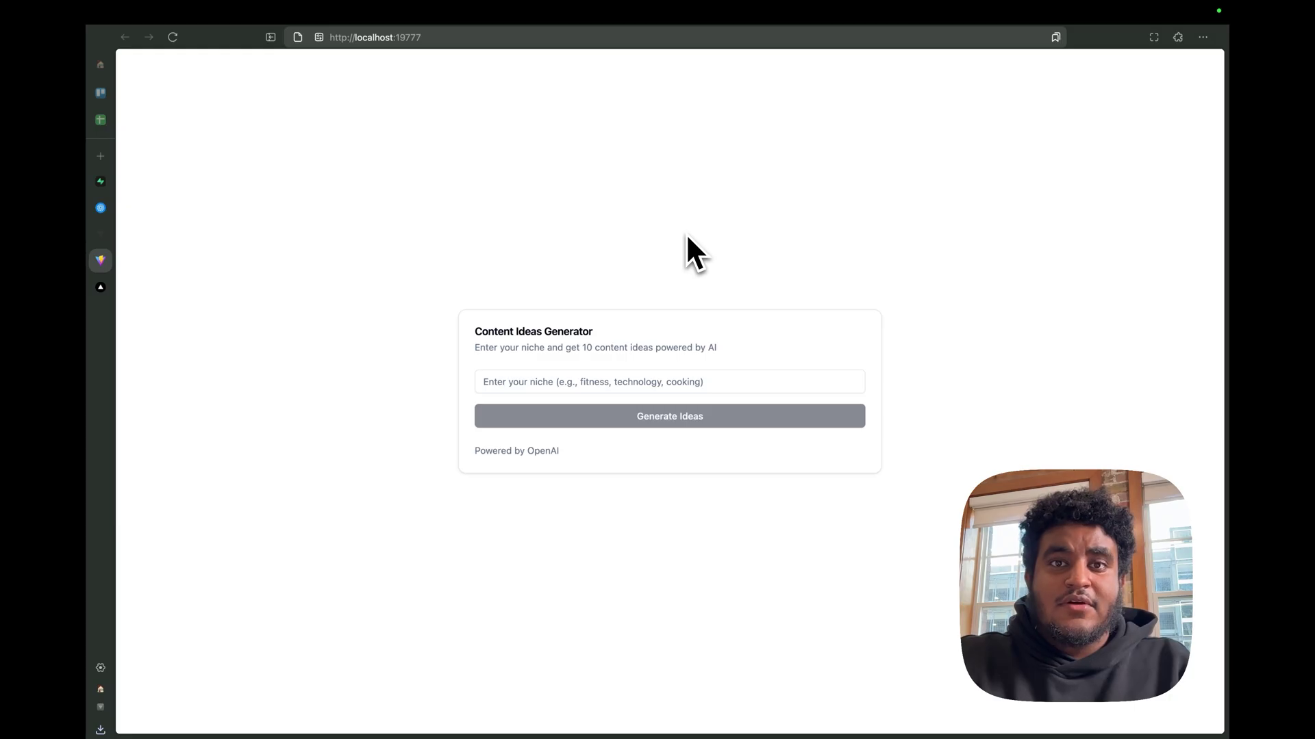
Step: Generate ideas for the 'tech' niche and highlight the first two idea titles
{"action": "left_click", "coordinate": [590, 382]}
{"action": "type", "text": "tech"}
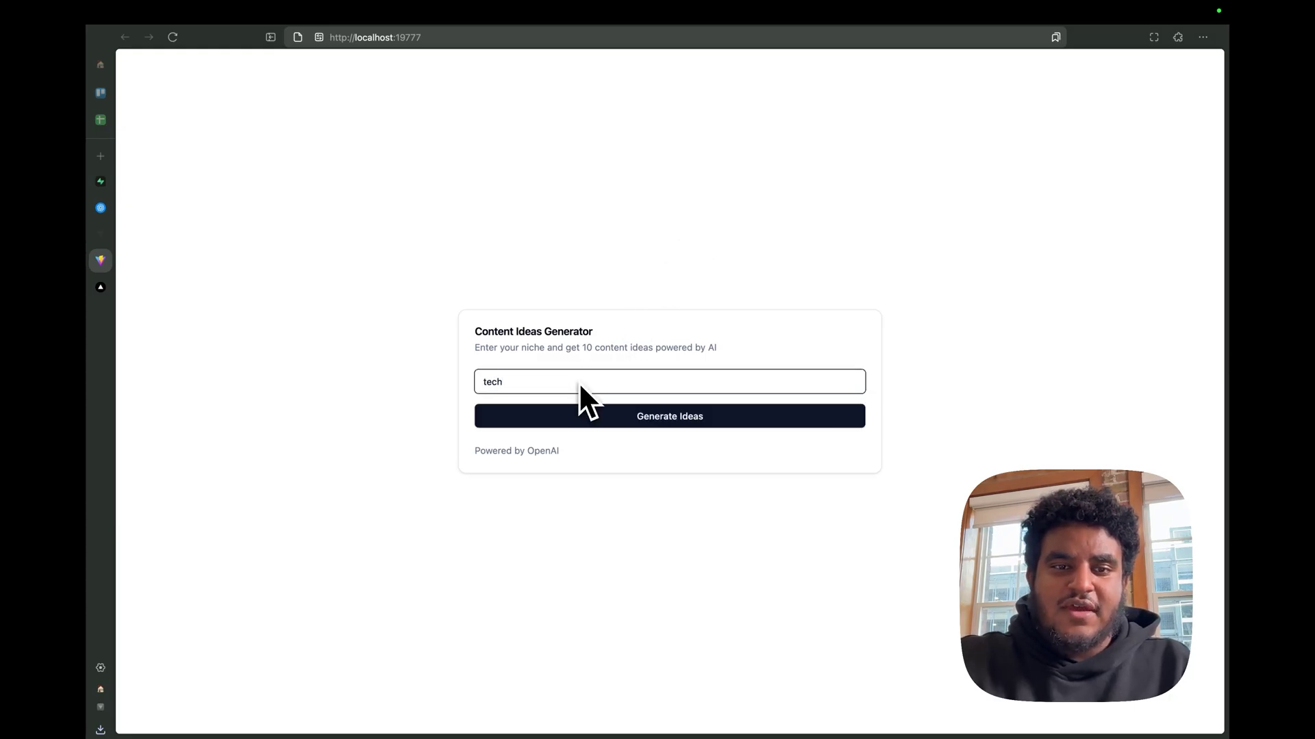
{"action": "left_click", "coordinate": [670, 416]}
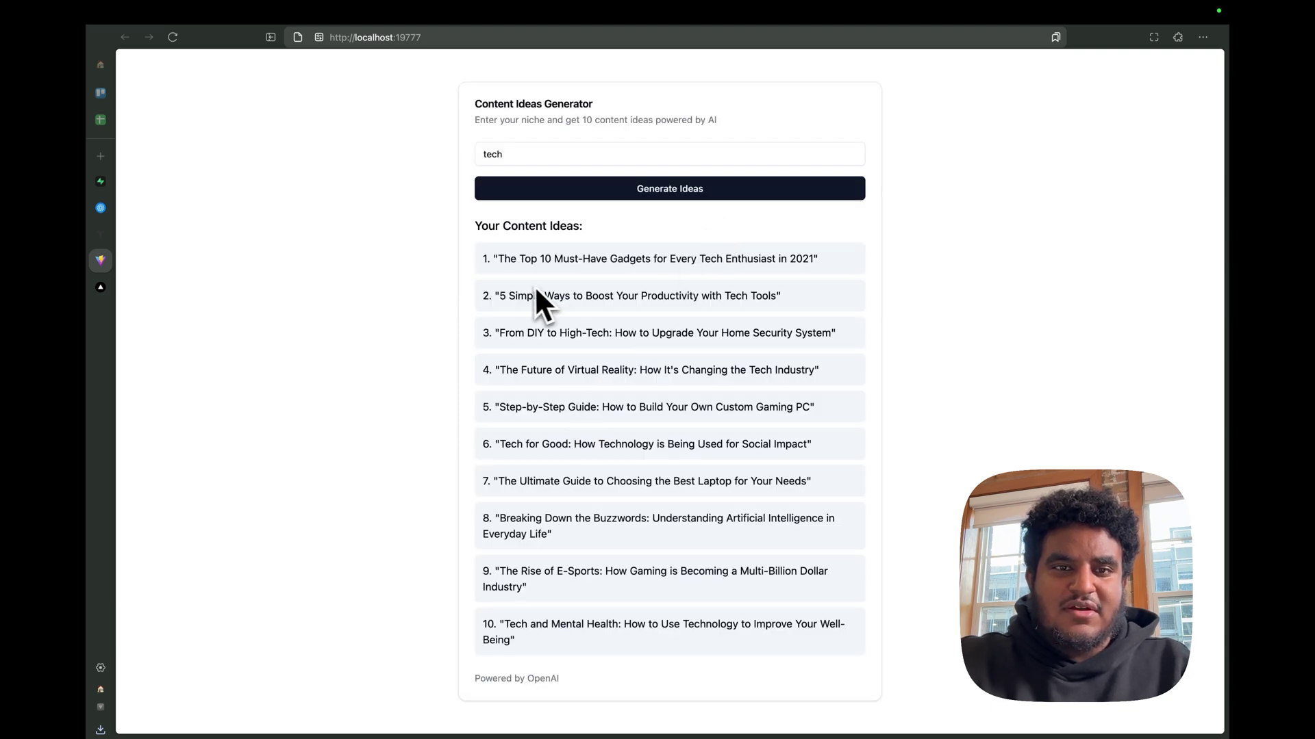
{"action": "left_click_drag", "start_coordinate": [498, 258], "coordinate": [756, 260]}
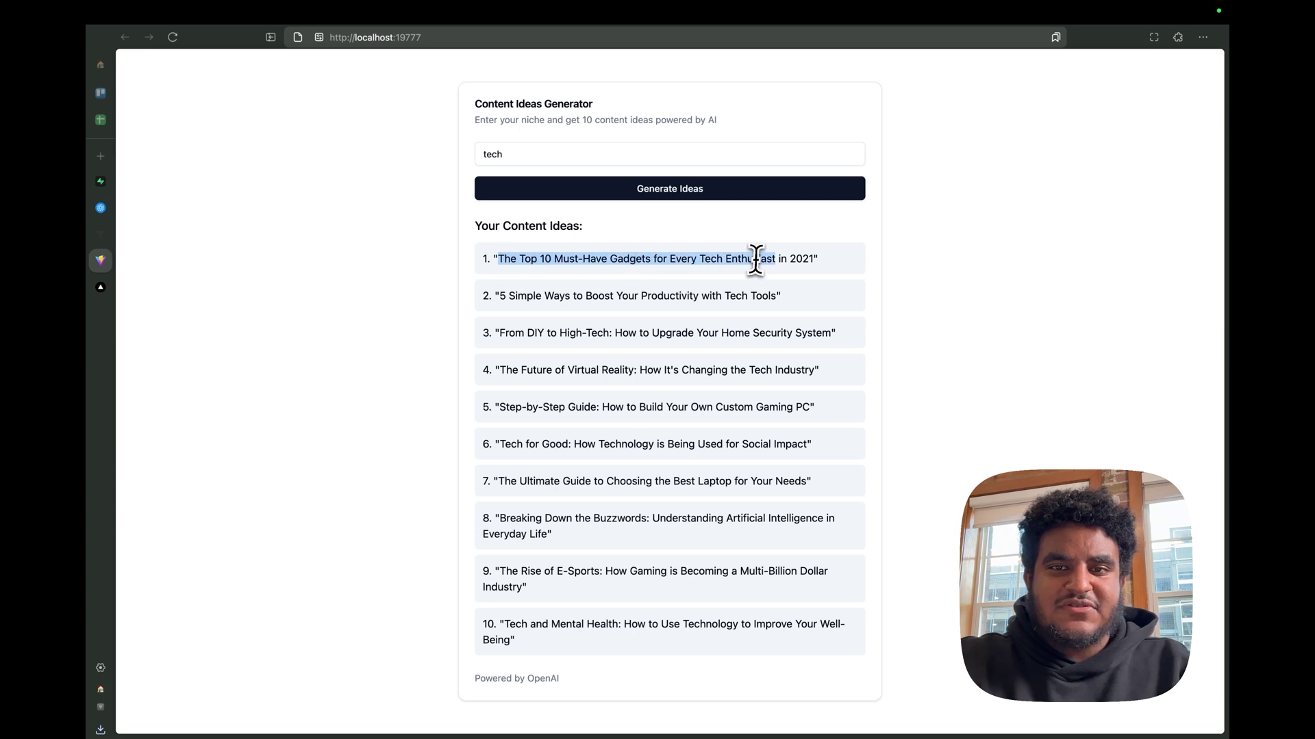
{"action": "left_click_drag", "start_coordinate": [500, 295], "coordinate": [788, 298]}
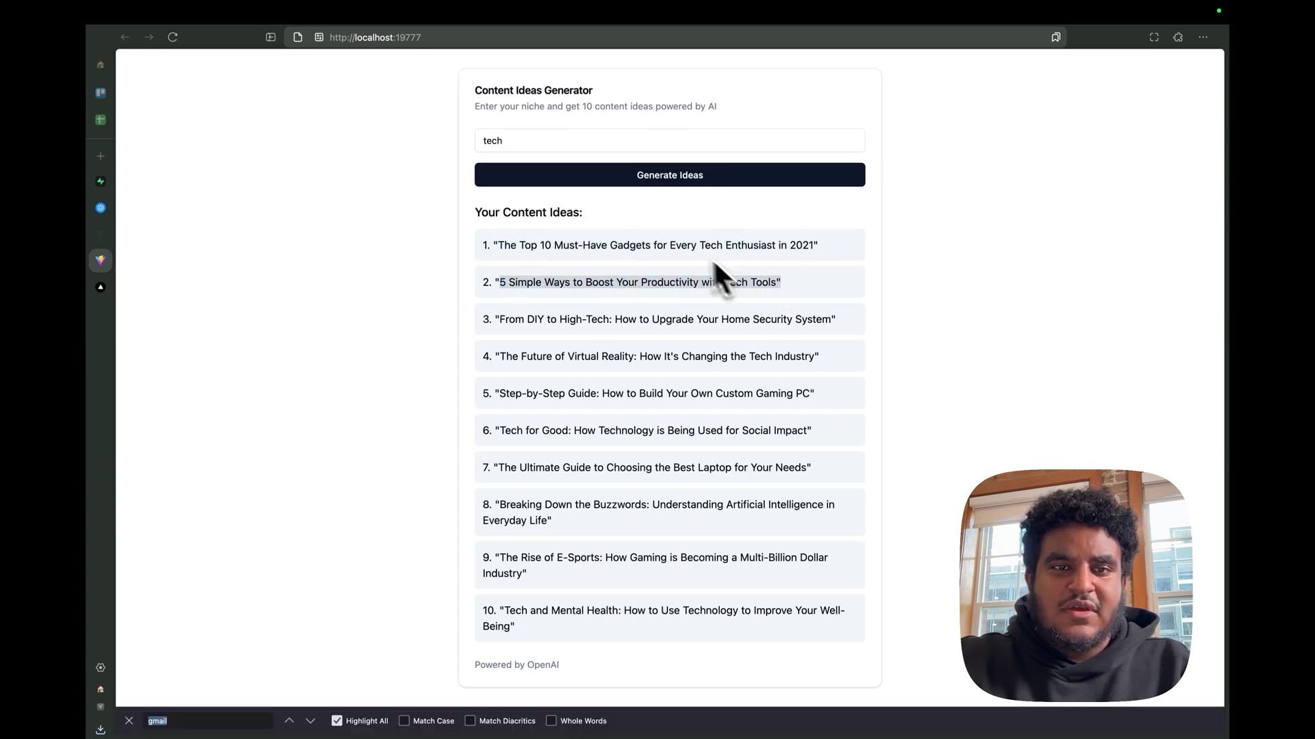
{"action": "key", "text": "ctrl+r"}
Step: Generate ideas for the 'developers' niche and review the results through idea 8
{"action": "left_click", "coordinate": [534, 380]}
{"action": "type", "text": "developers"}
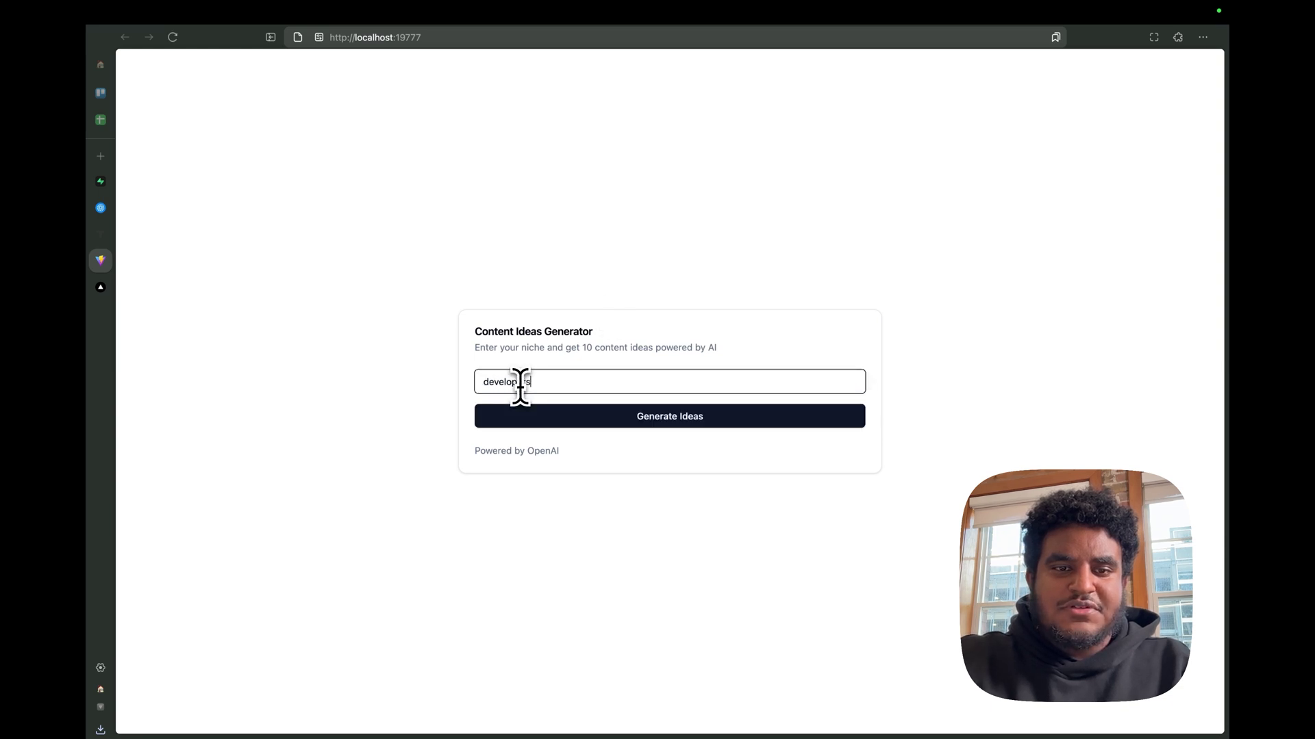
{"action": "key", "text": "Return"}
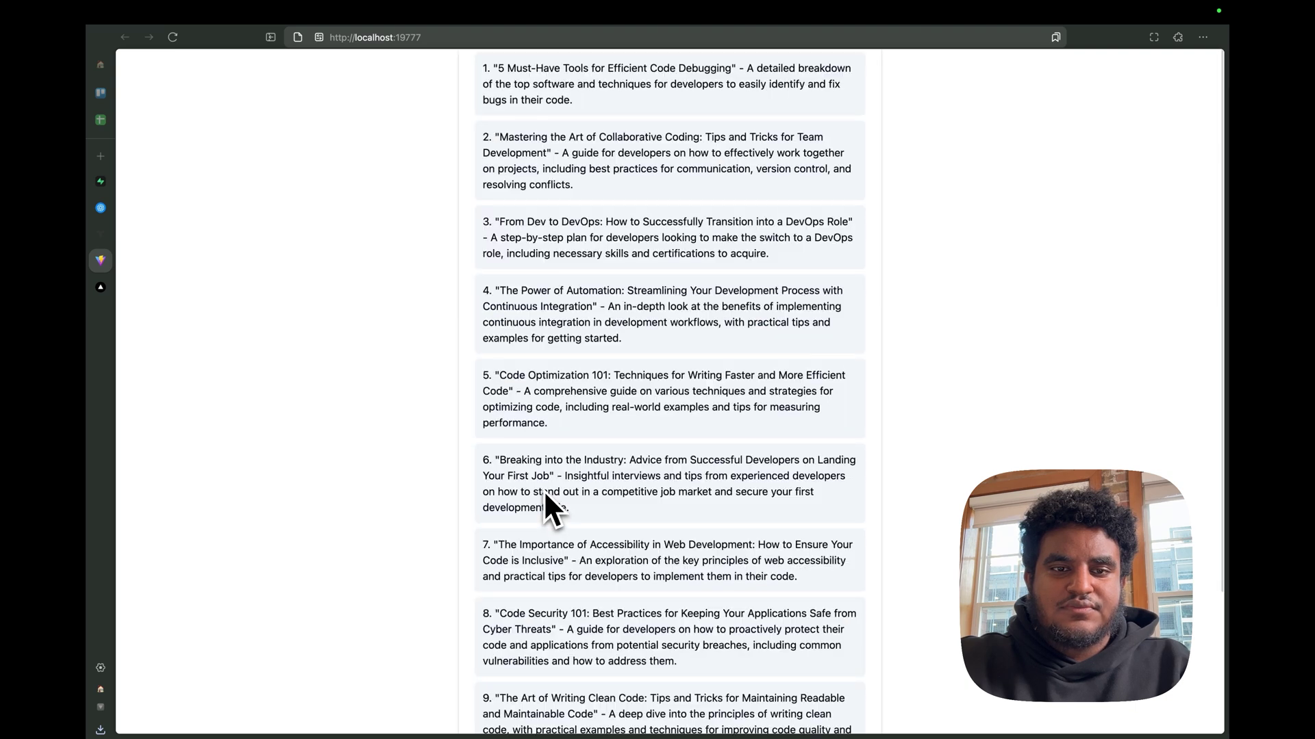
{"action": "scroll", "coordinate": [603, 200], "scroll_direction": "down", "scroll_amount": 2}
{"action": "scroll", "coordinate": [604, 192], "scroll_direction": "up", "scroll_amount": 1}
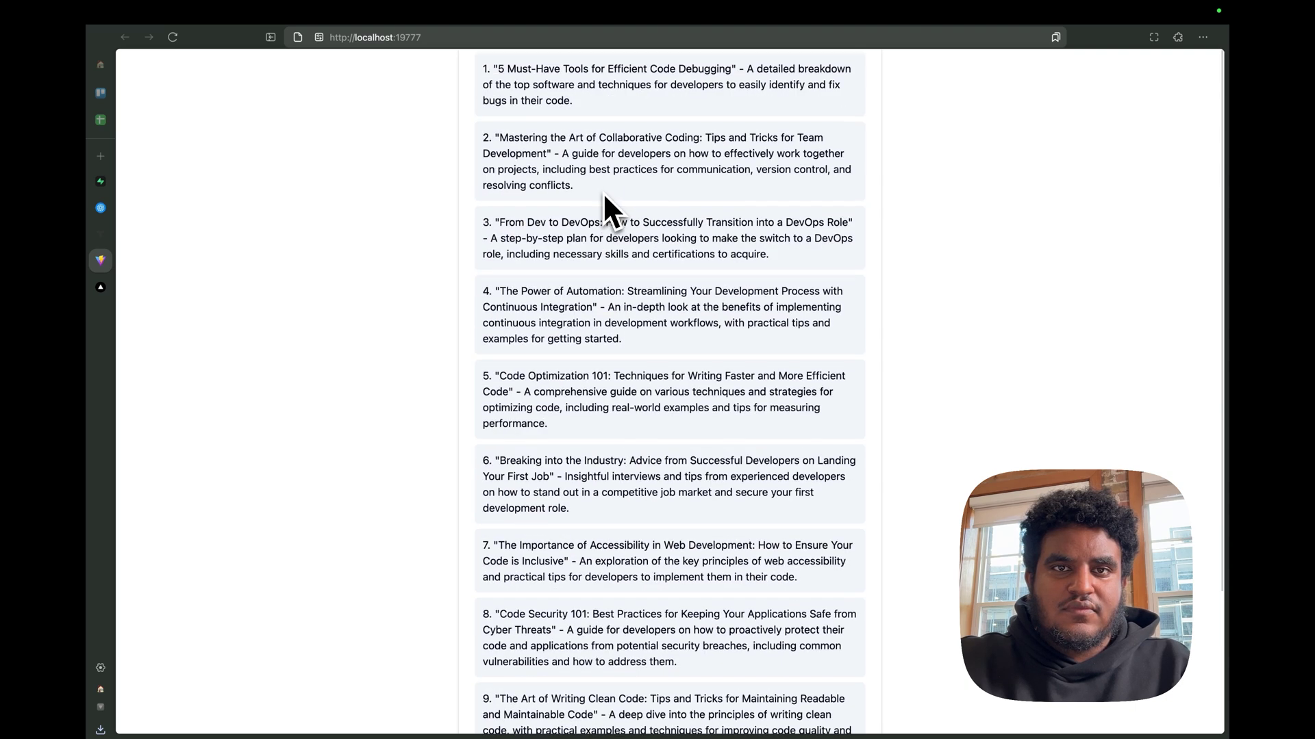
{"action": "scroll", "coordinate": [602, 192], "scroll_direction": "down", "scroll_amount": 4}
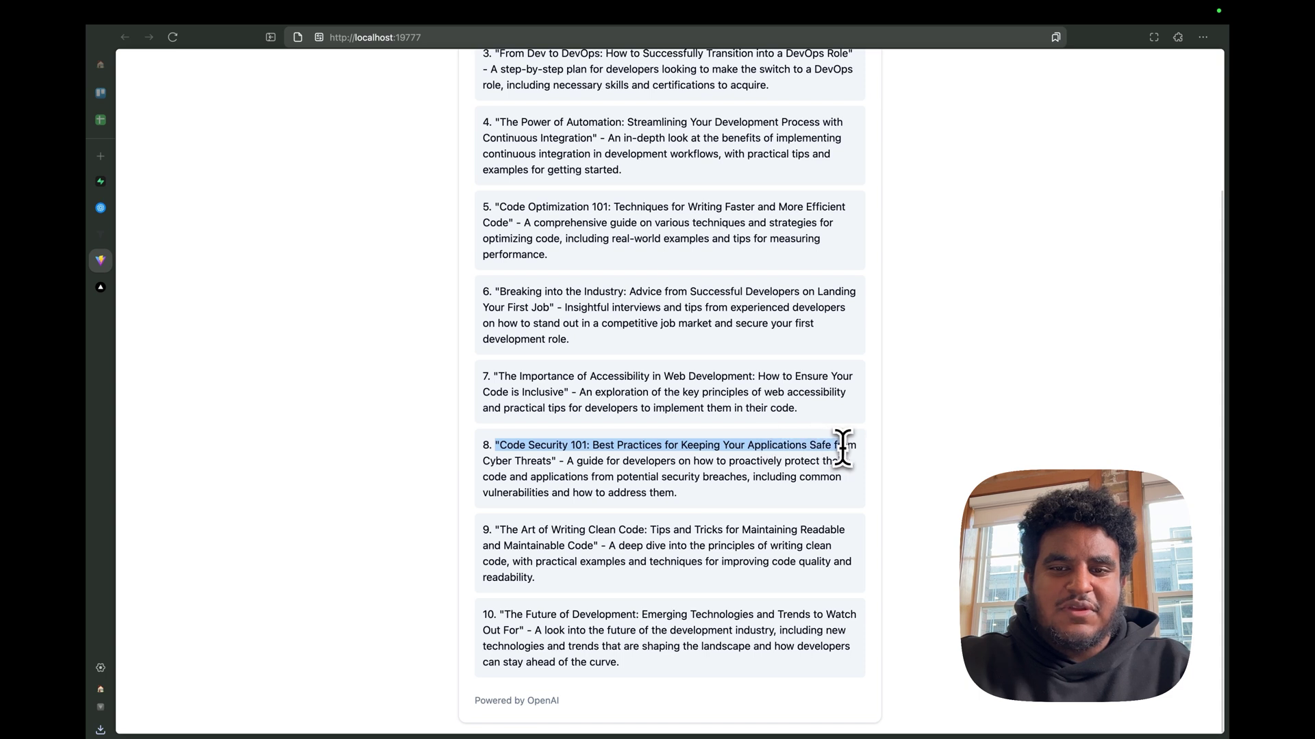
{"action": "left_click_drag", "start_coordinate": [863, 468], "coordinate": [571, 464]}
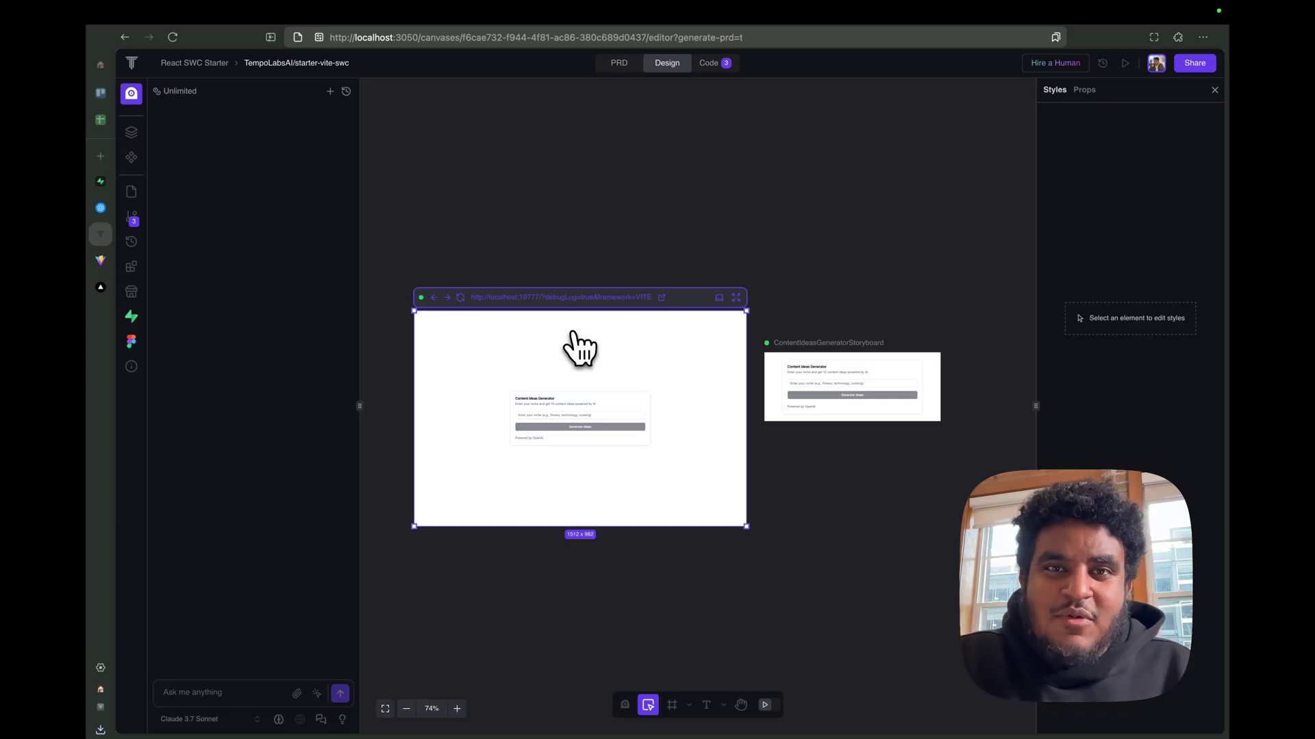
Step: Deploy the project to Vercel from the Share menu
{"action": "left_click", "coordinate": [580, 350]}
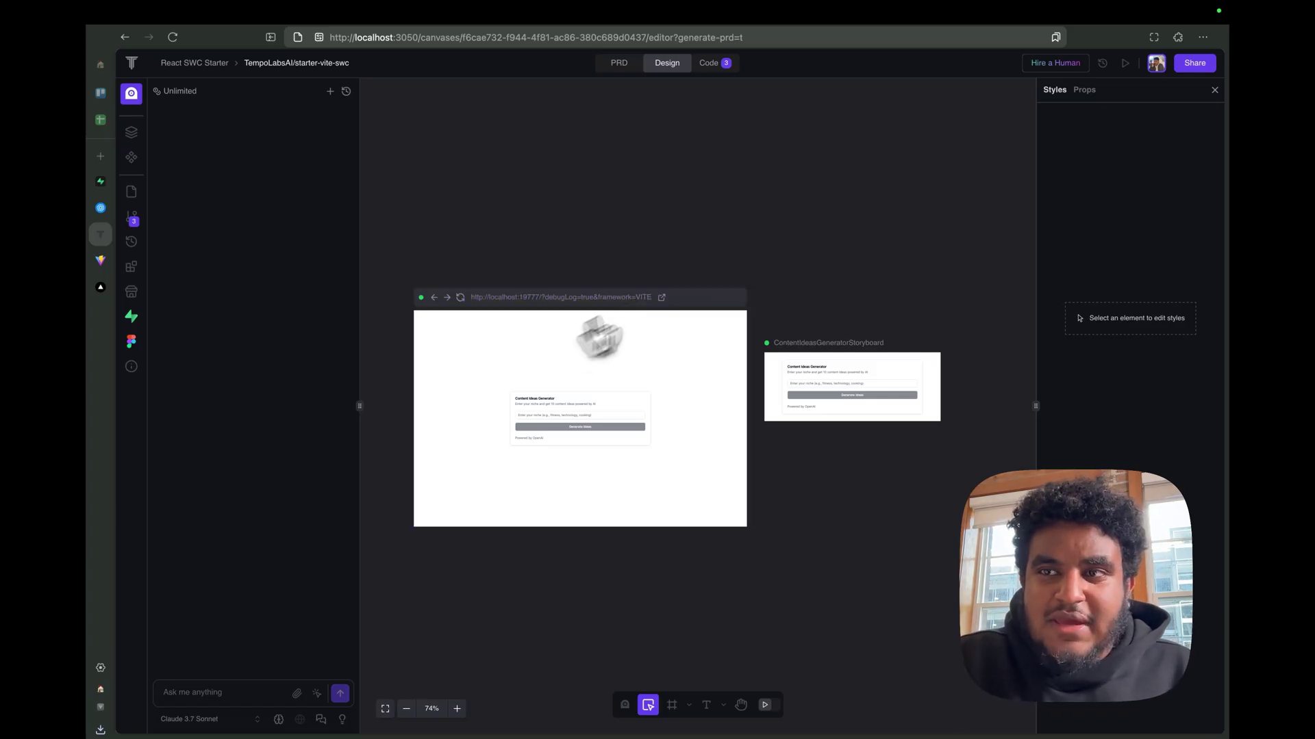
{"action": "left_click", "coordinate": [1195, 64]}
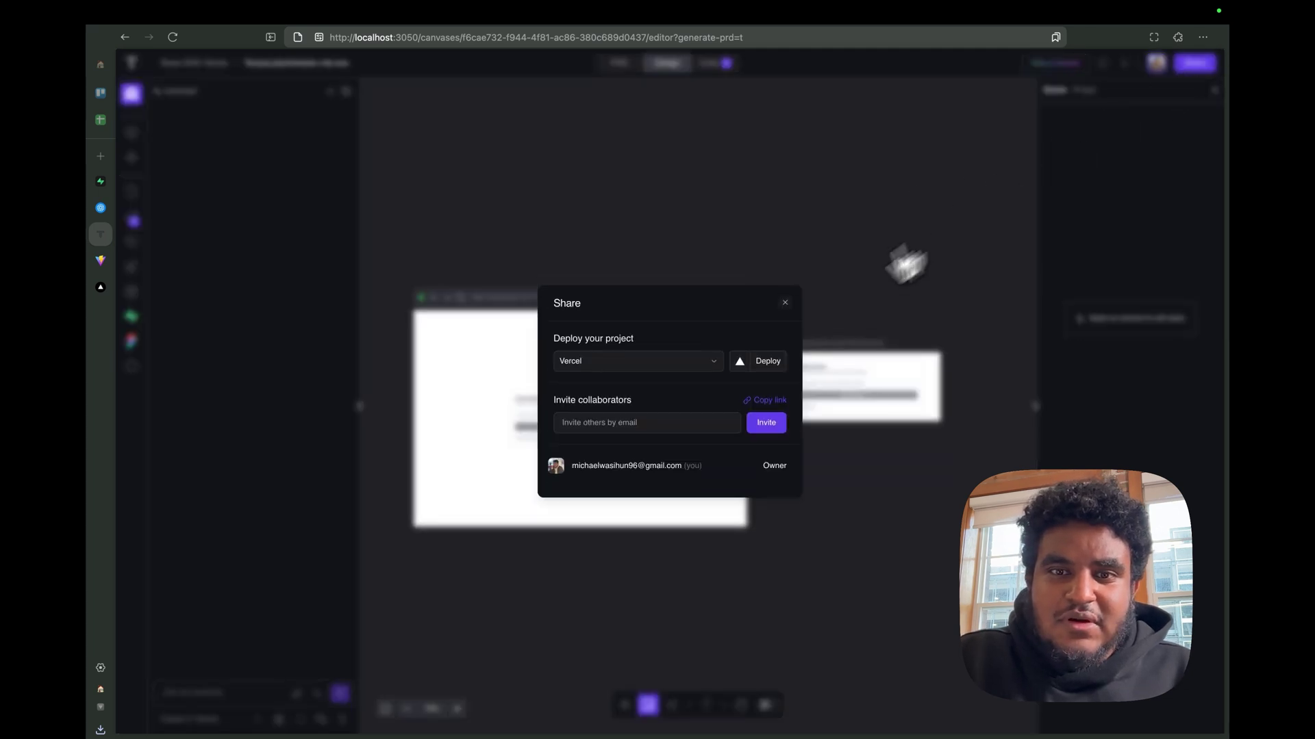
{"action": "left_click", "coordinate": [769, 362]}
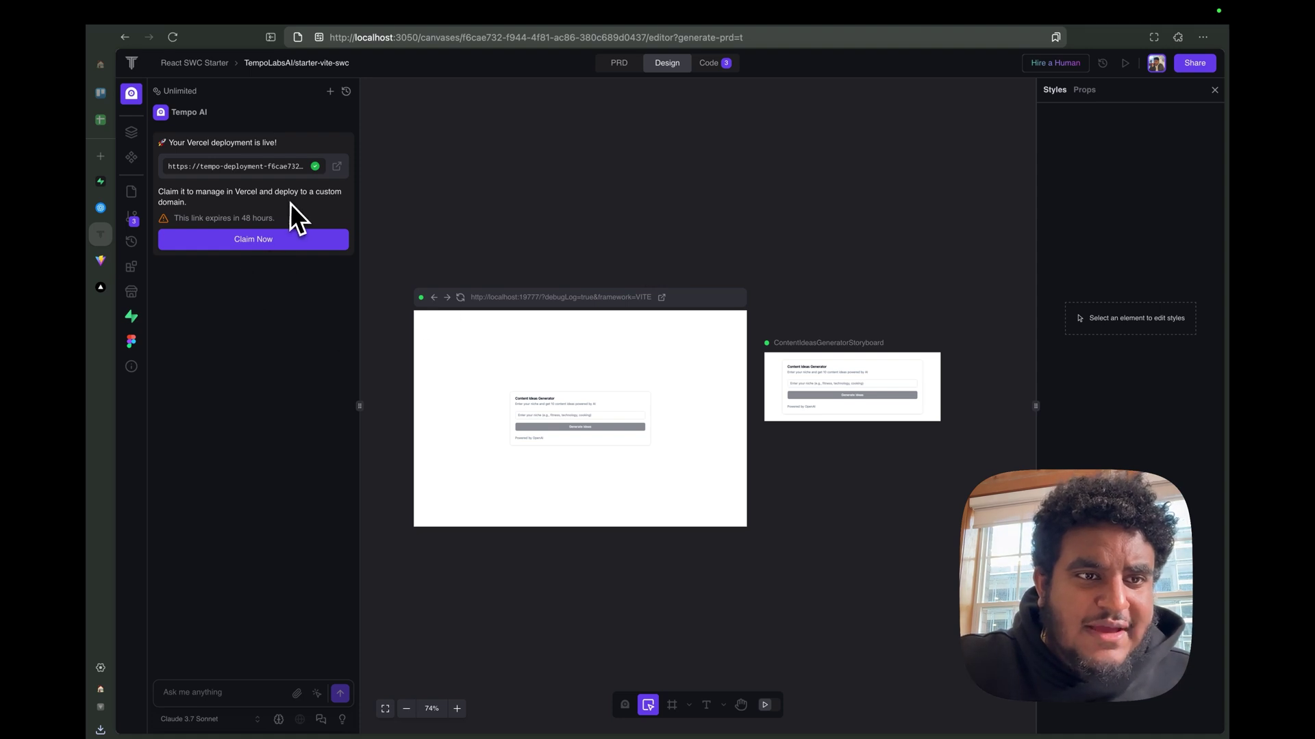
Step: Transfer the deployment to the Ras Mic team and open its tempo production deployment
{"action": "left_click", "coordinate": [269, 240]}
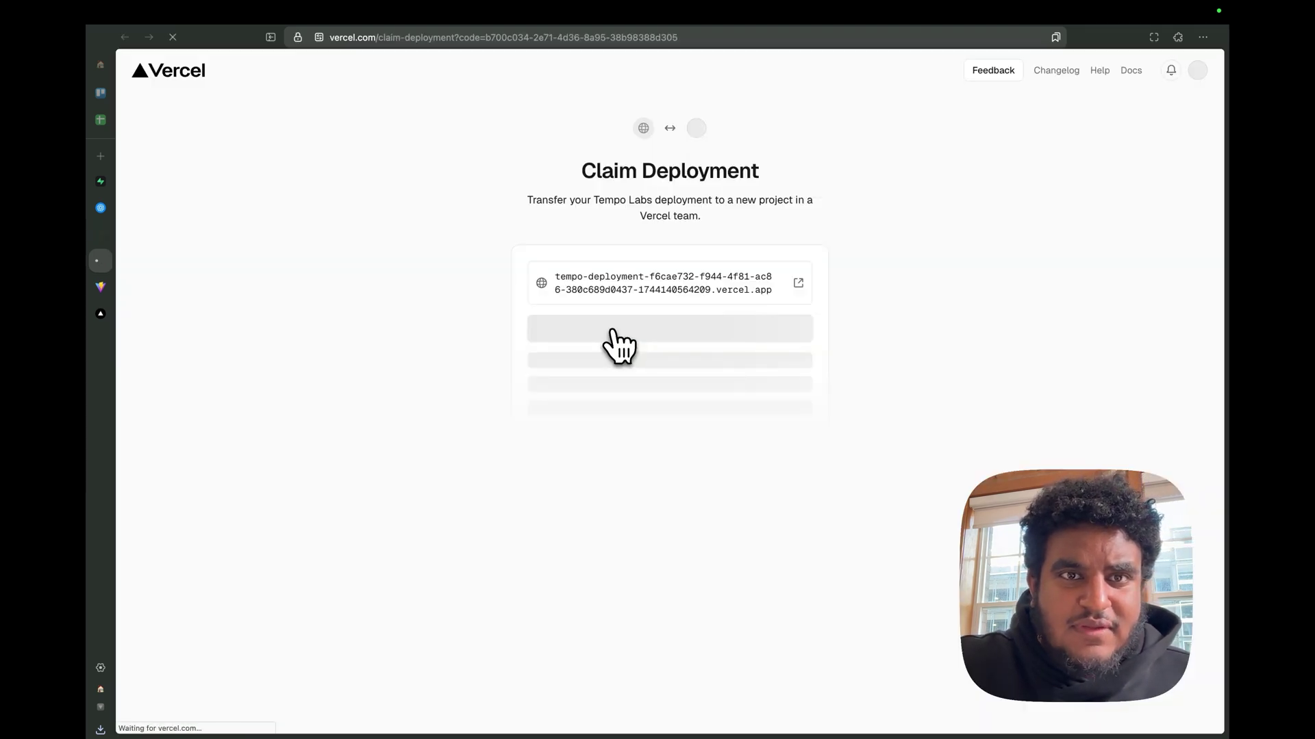
{"action": "left_click", "coordinate": [637, 361]}
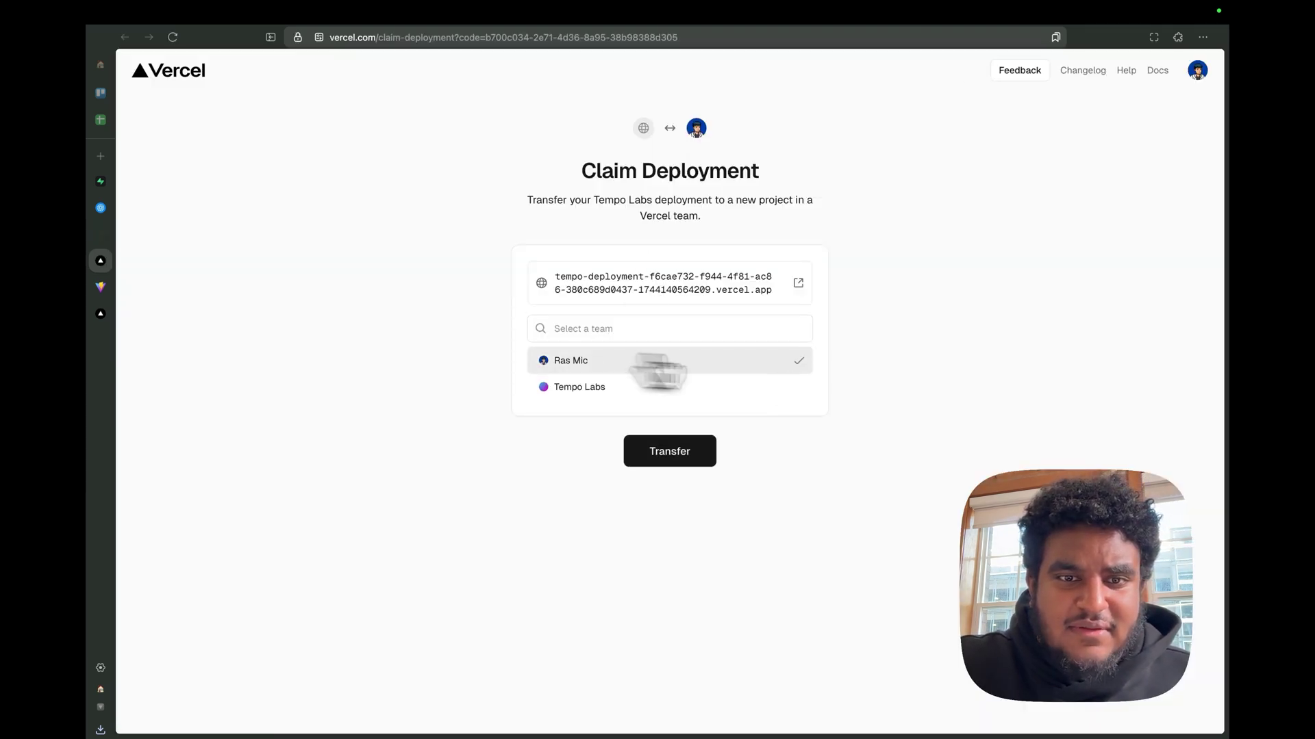
{"action": "left_click", "coordinate": [698, 452]}
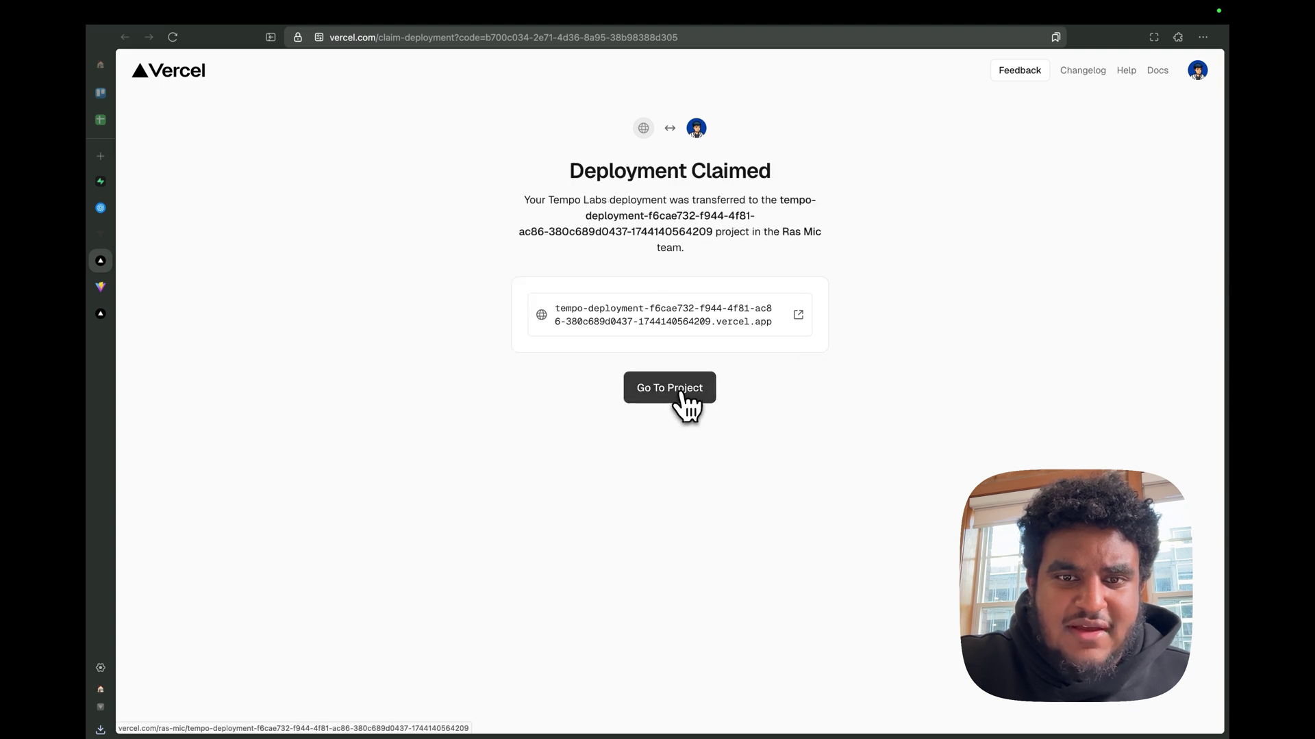
{"action": "left_click", "coordinate": [682, 396]}
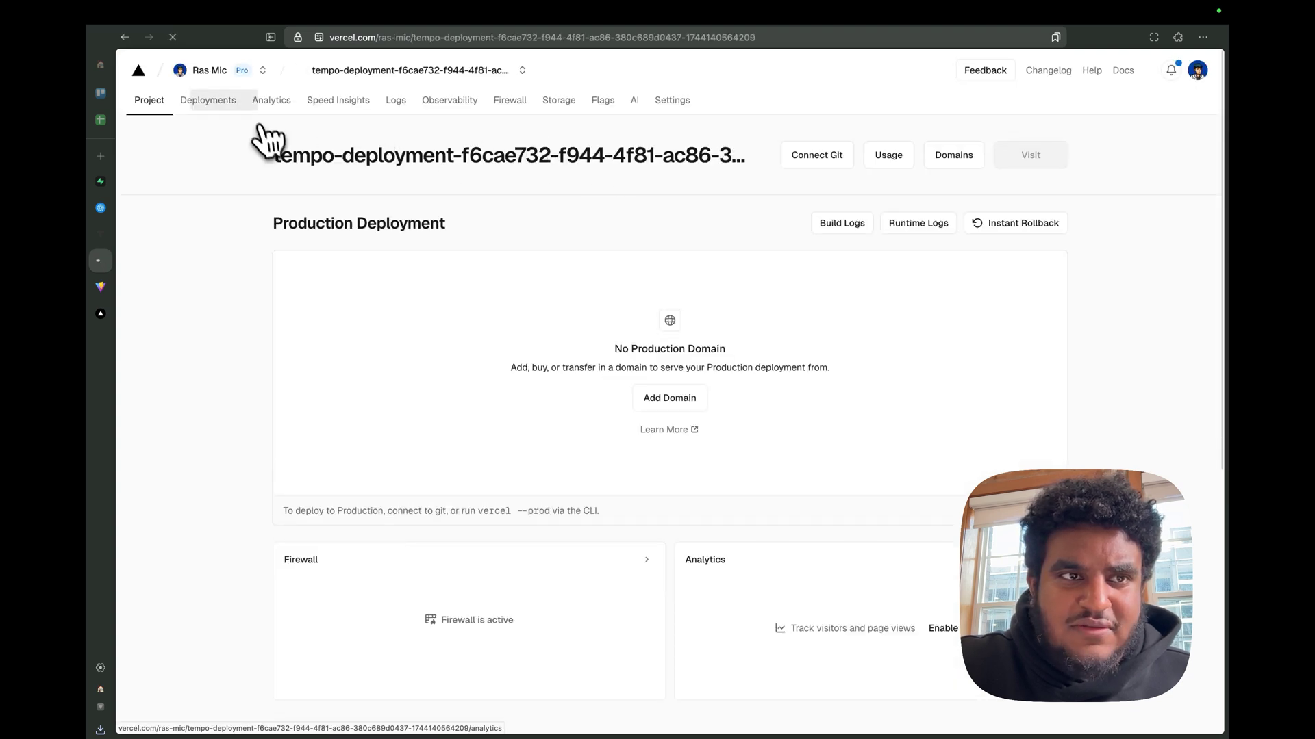
{"action": "left_click", "coordinate": [208, 100]}
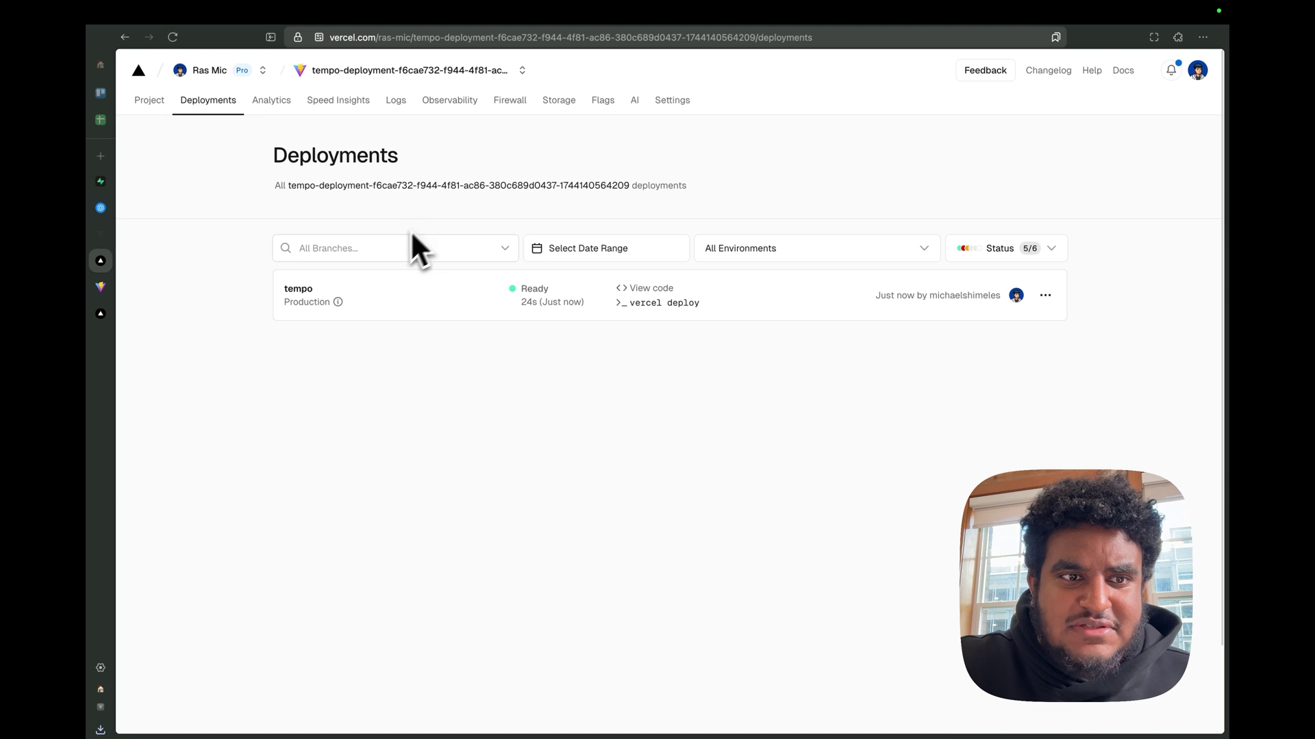
{"action": "left_click", "coordinate": [298, 294]}
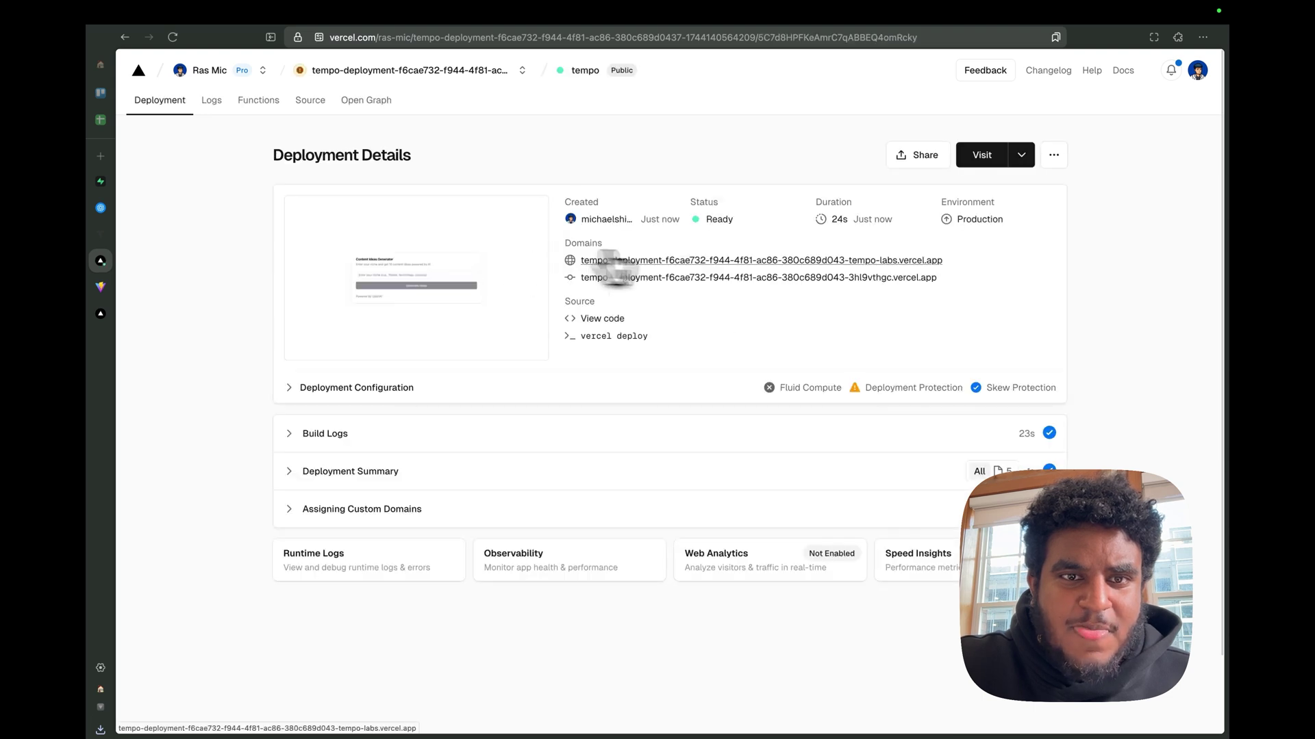
Step: Generate ten 'fitness' ideas on the live Vercel app, reload it, and return to deployments
{"action": "left_click", "coordinate": [695, 261]}
{"action": "left_click", "coordinate": [558, 382]}
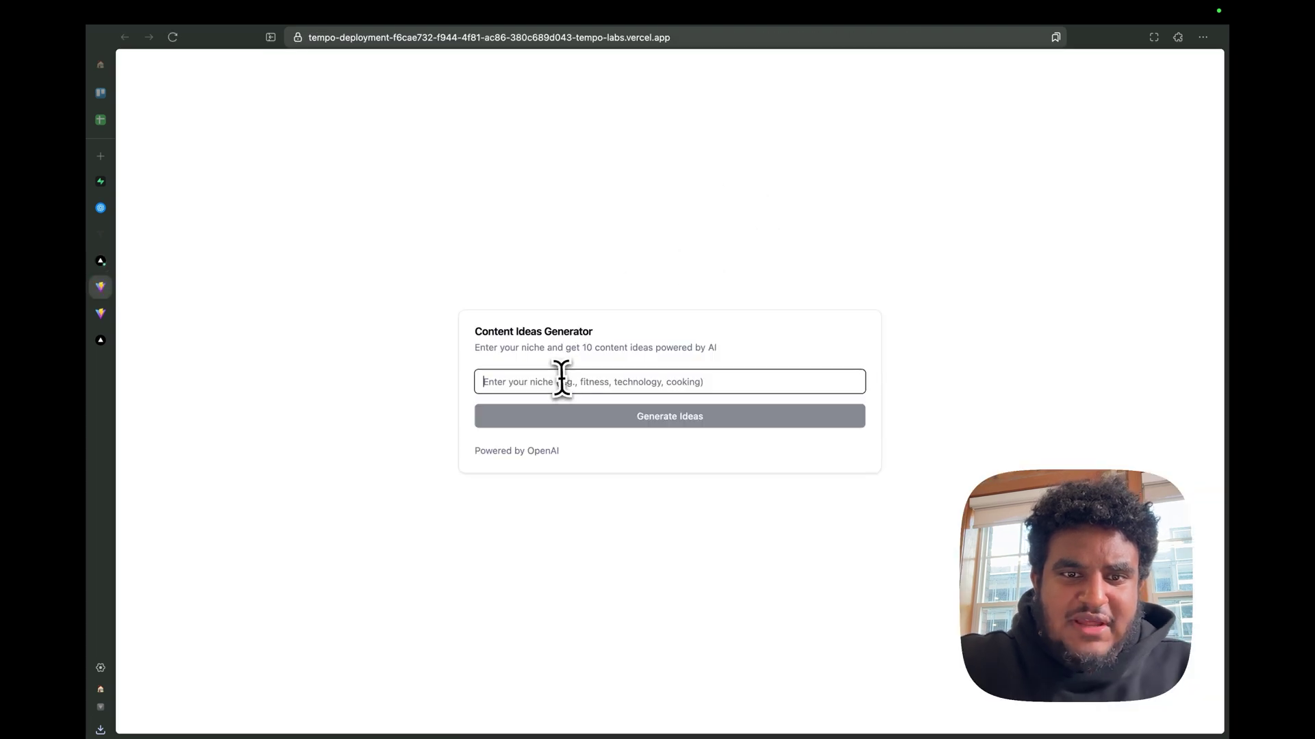
{"action": "type", "text": "fitness"}
{"action": "key", "text": "Return"}
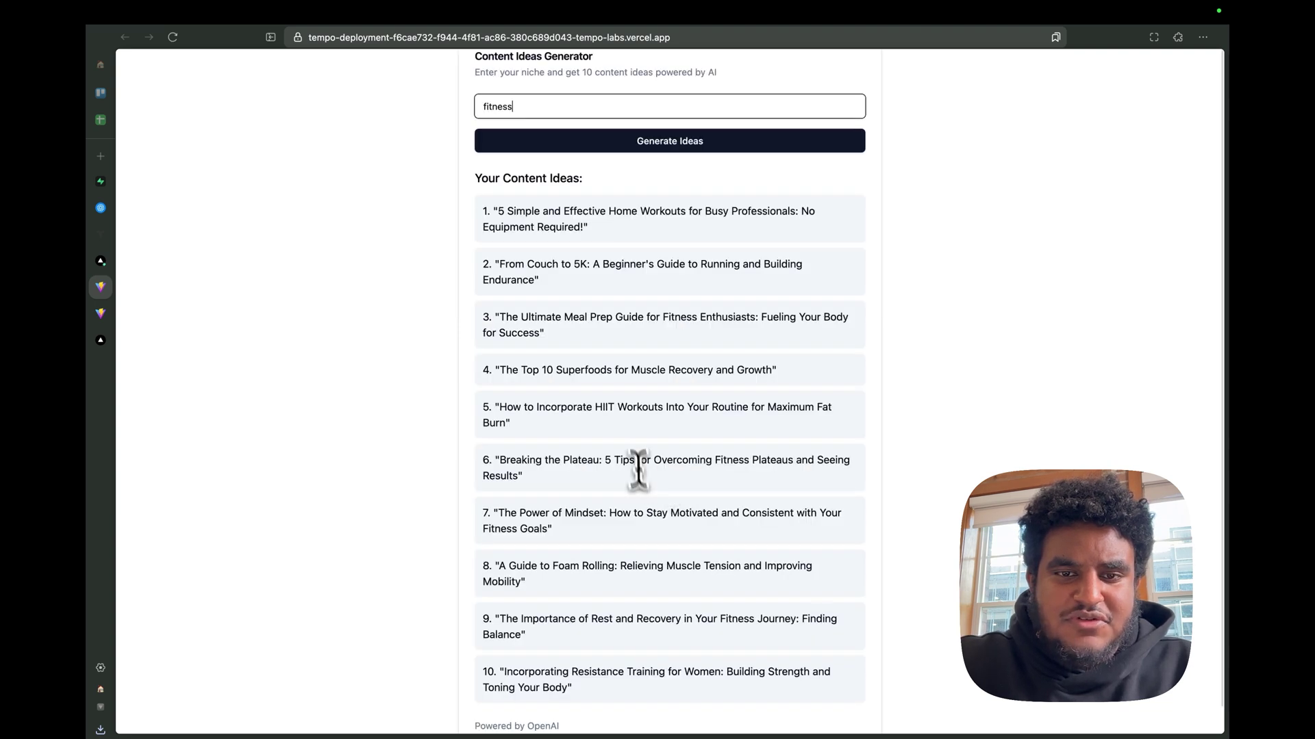
{"action": "scroll", "coordinate": [695, 413], "scroll_direction": "down", "scroll_amount": 1}
{"action": "scroll", "coordinate": [616, 329], "scroll_direction": "up", "scroll_amount": 1}
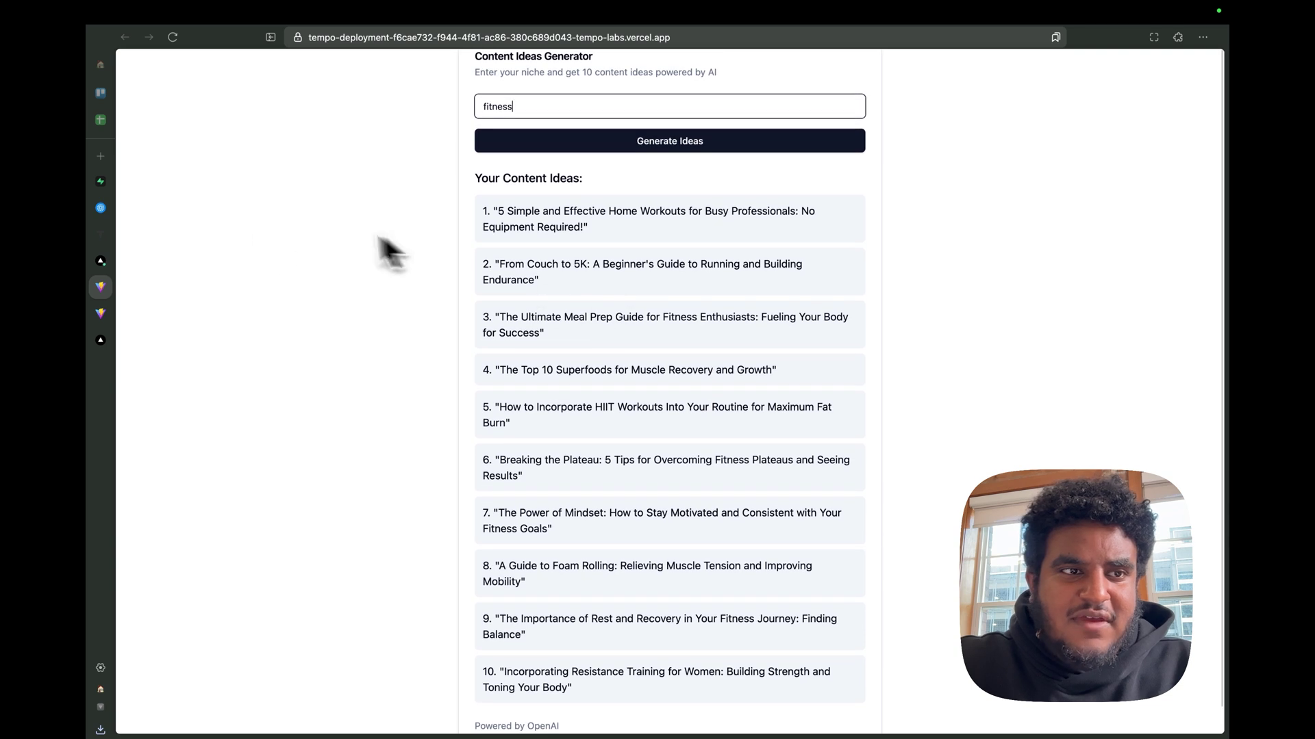
{"action": "key", "text": "super+r"}
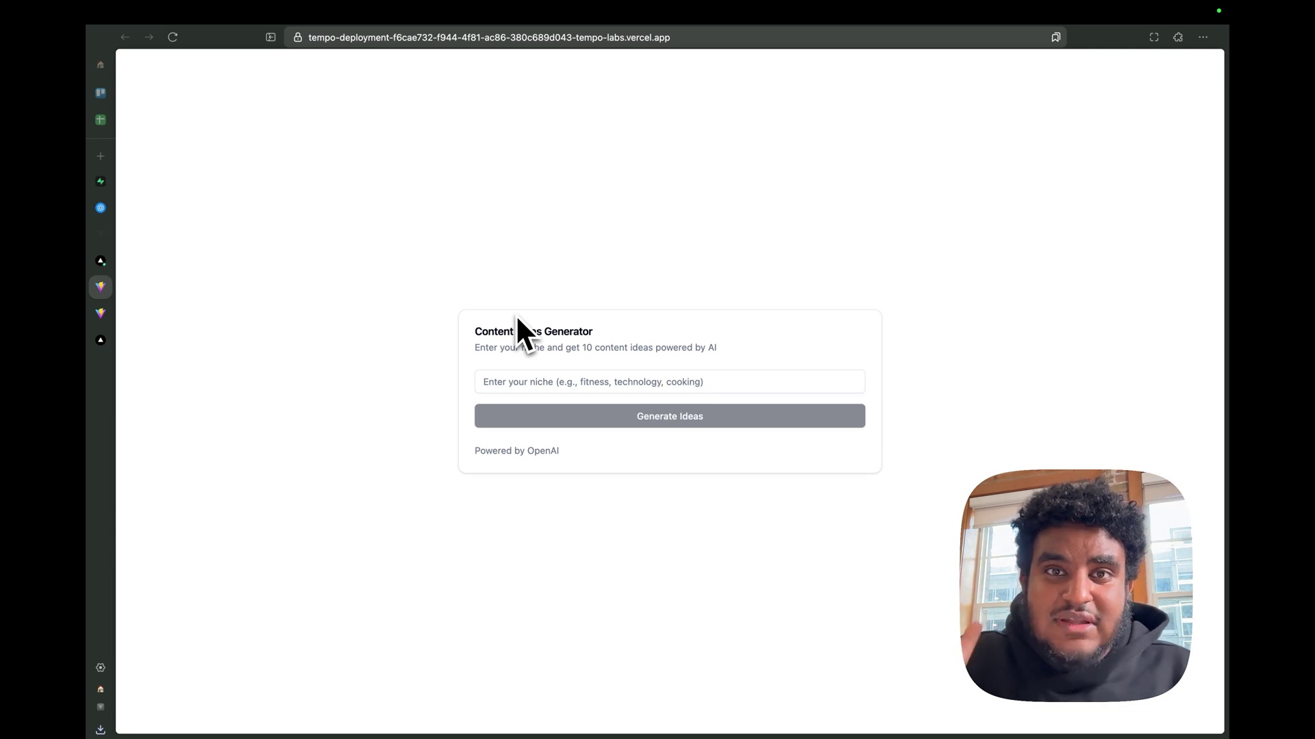
{"action": "left_click", "coordinate": [462, 88]}
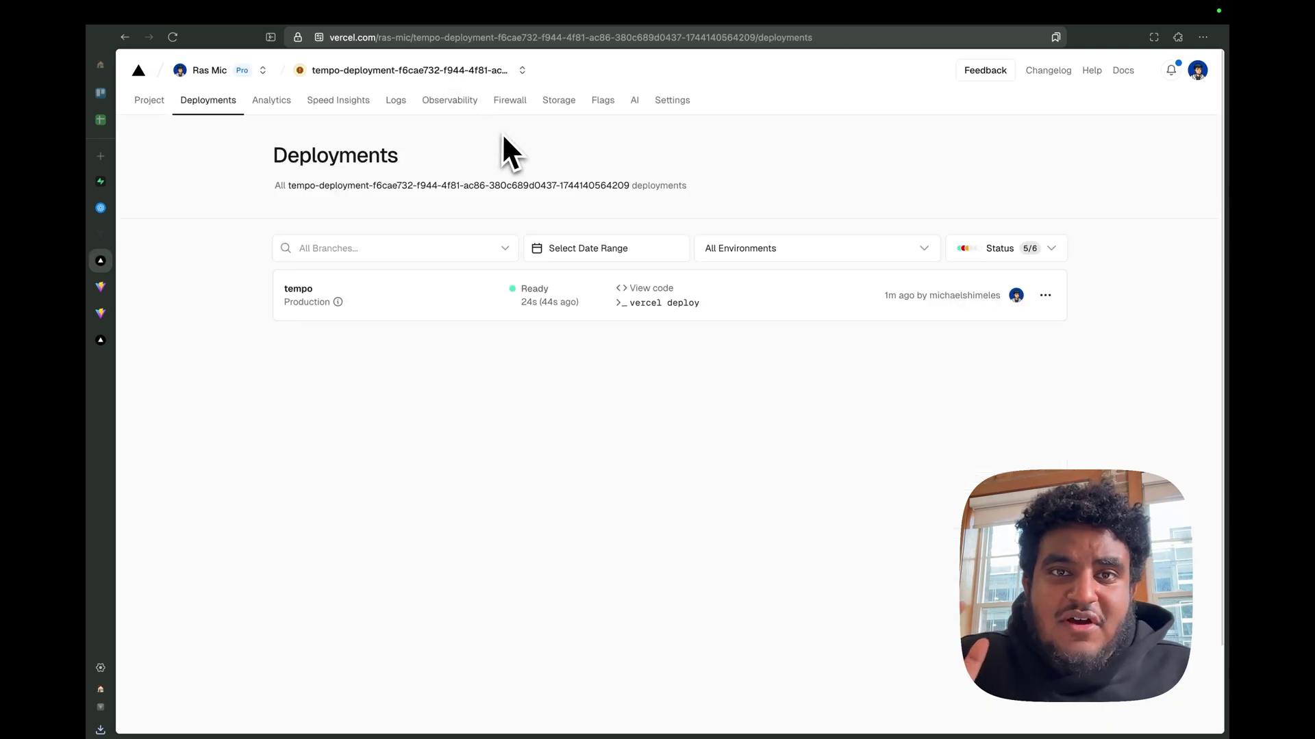
{"action": "left_click", "coordinate": [672, 99]}
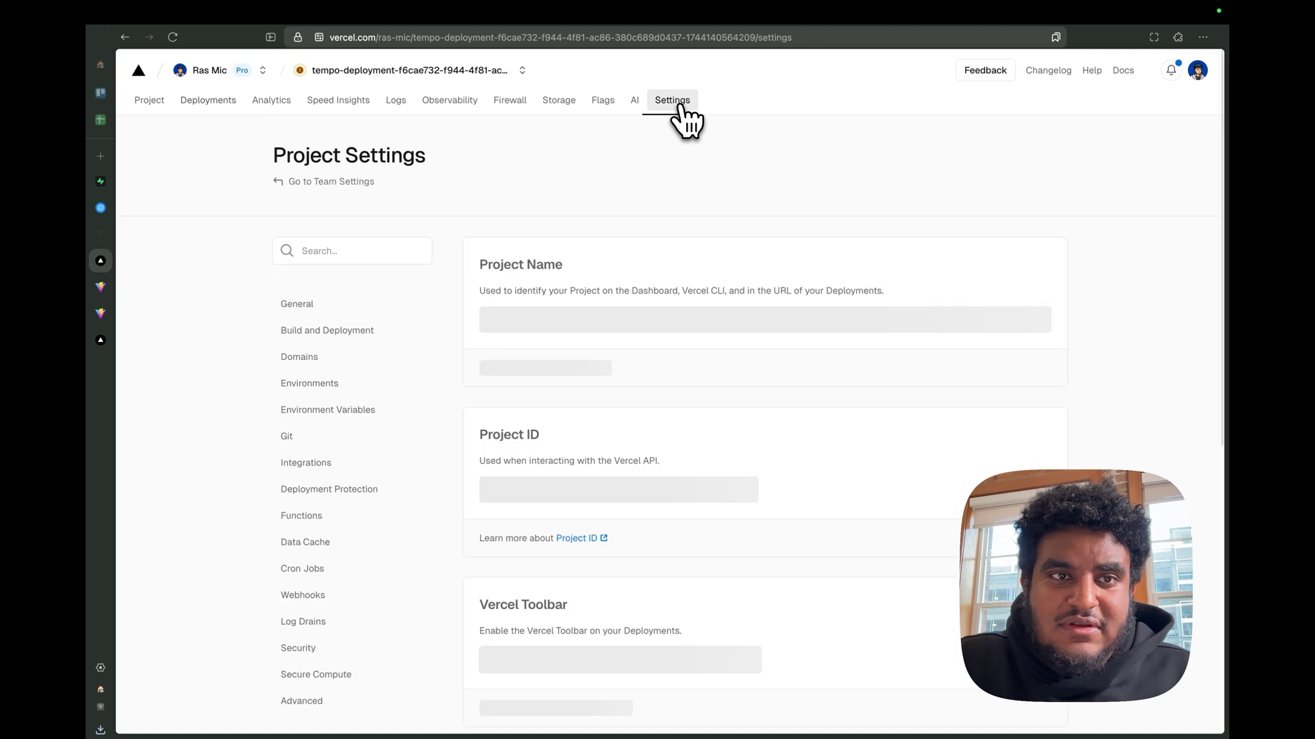
{"action": "left_click", "coordinate": [299, 357]}
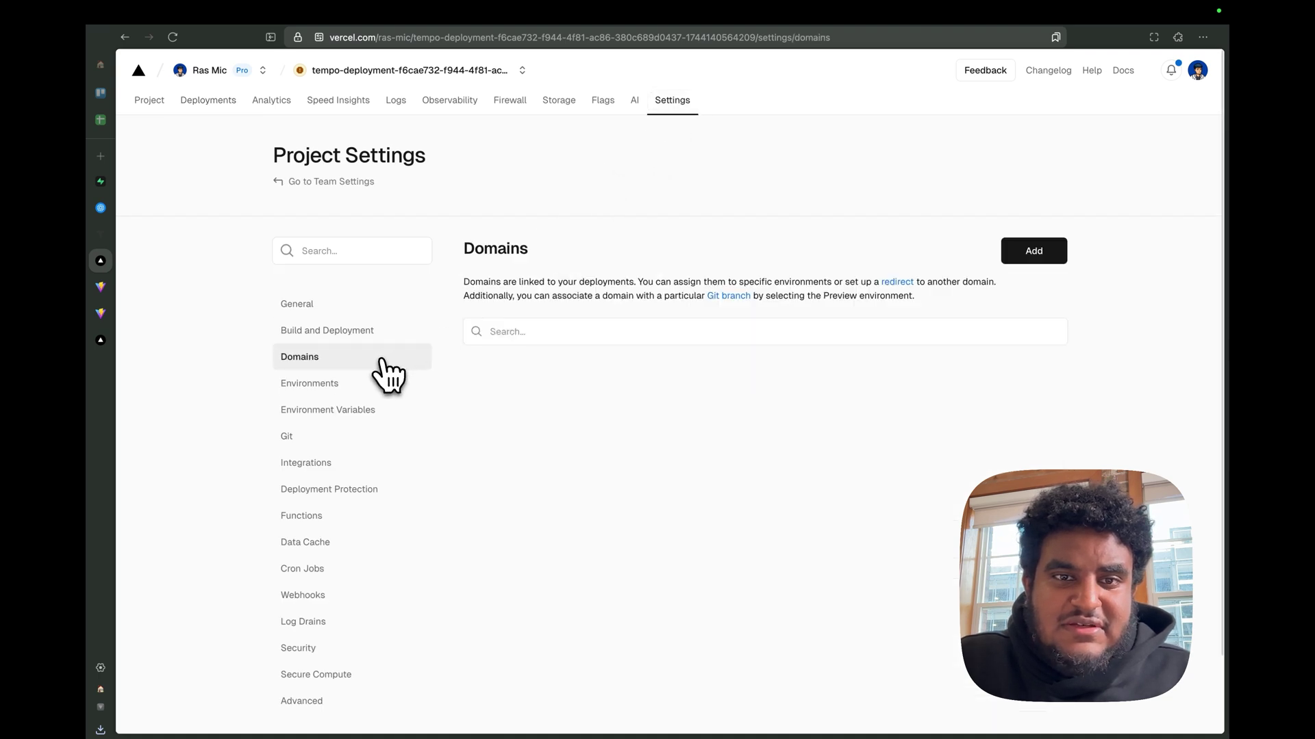
{"action": "left_click", "coordinate": [1036, 251]}
{"action": "left_click", "coordinate": [718, 342]}
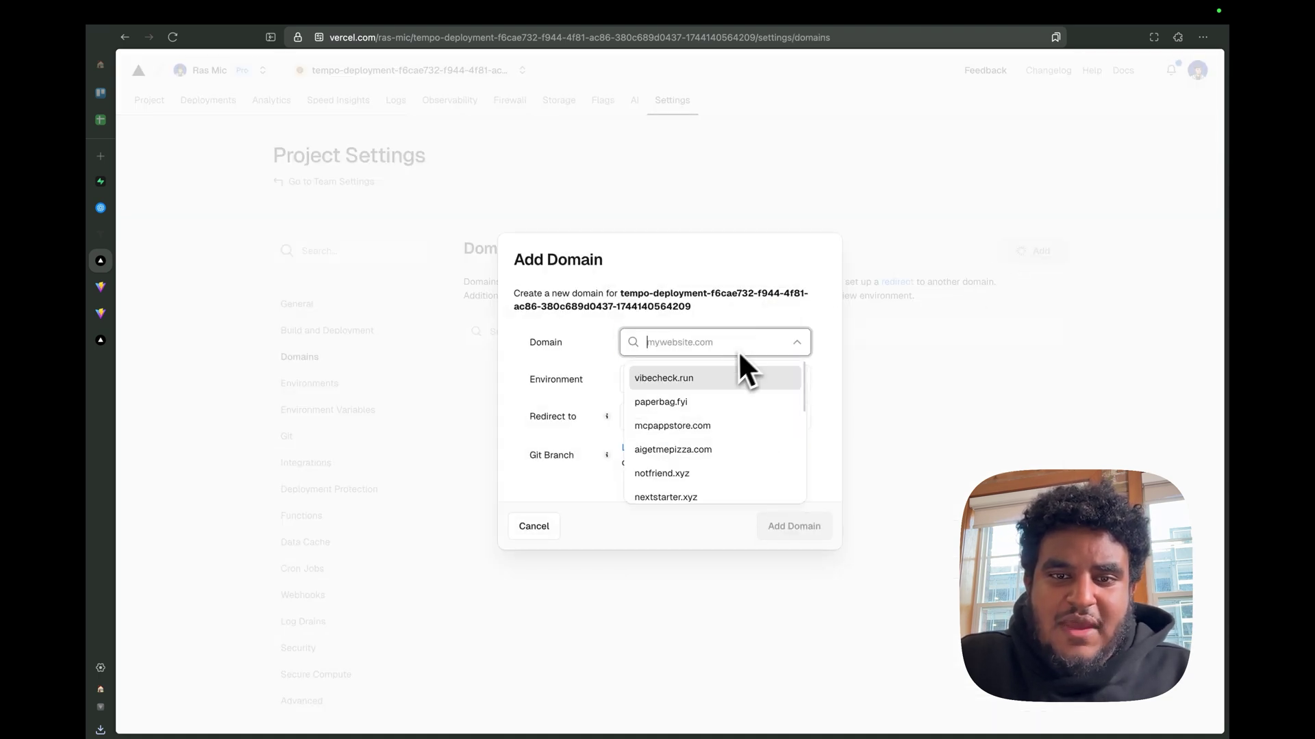
{"action": "left_click", "coordinate": [684, 430]}
{"action": "left_click", "coordinate": [792, 528]}
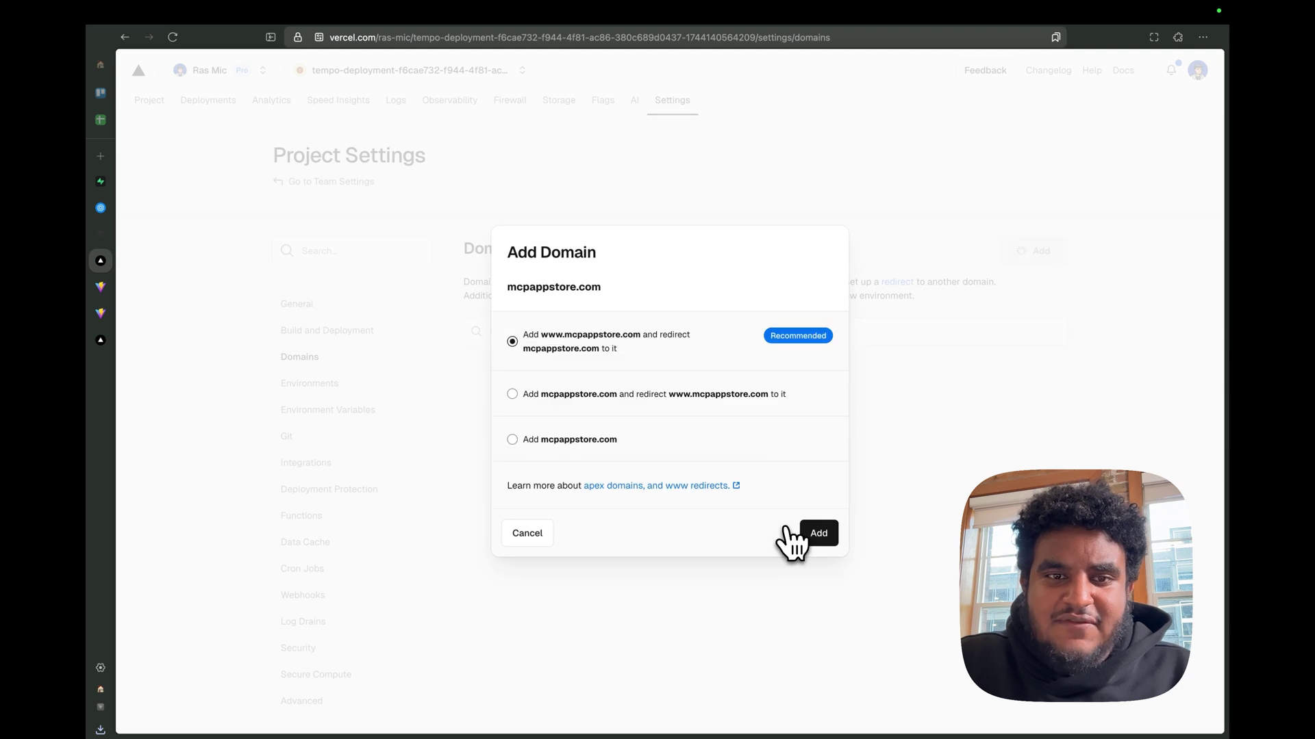
{"action": "left_click", "coordinate": [818, 533]}
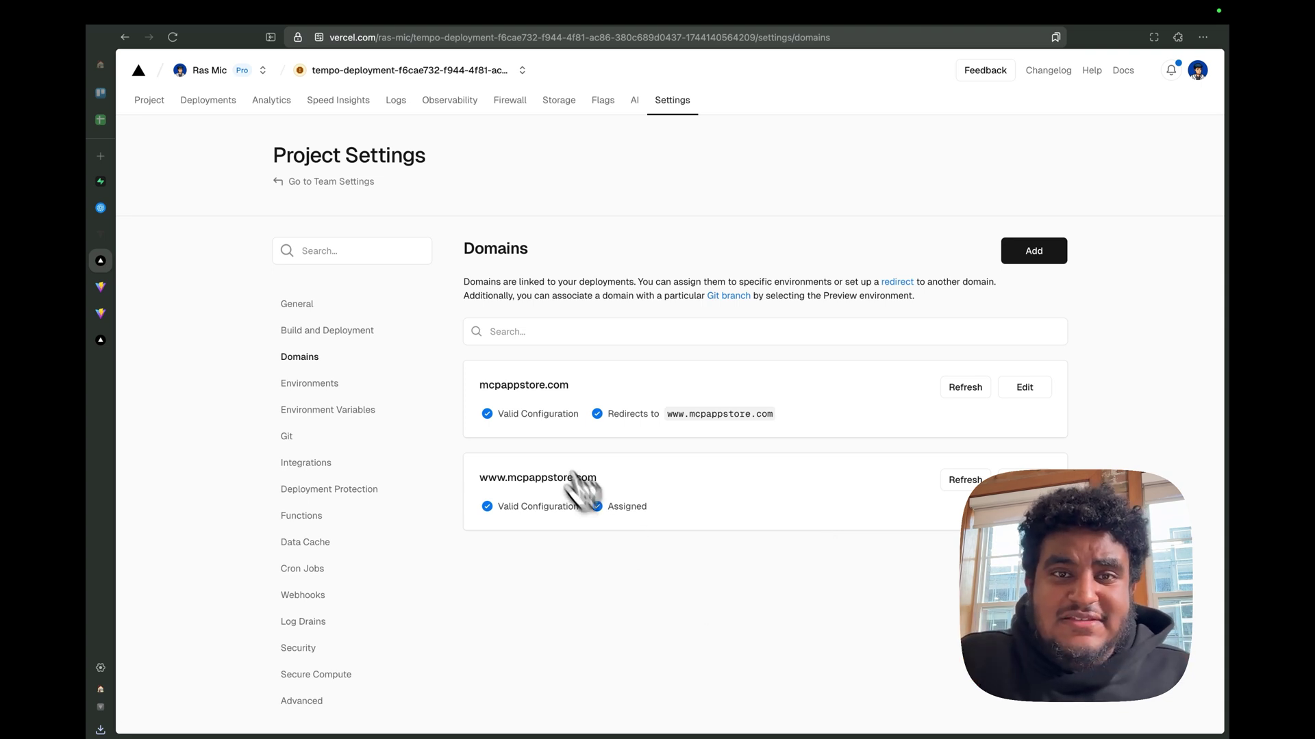
{"action": "left_click", "coordinate": [524, 386]}
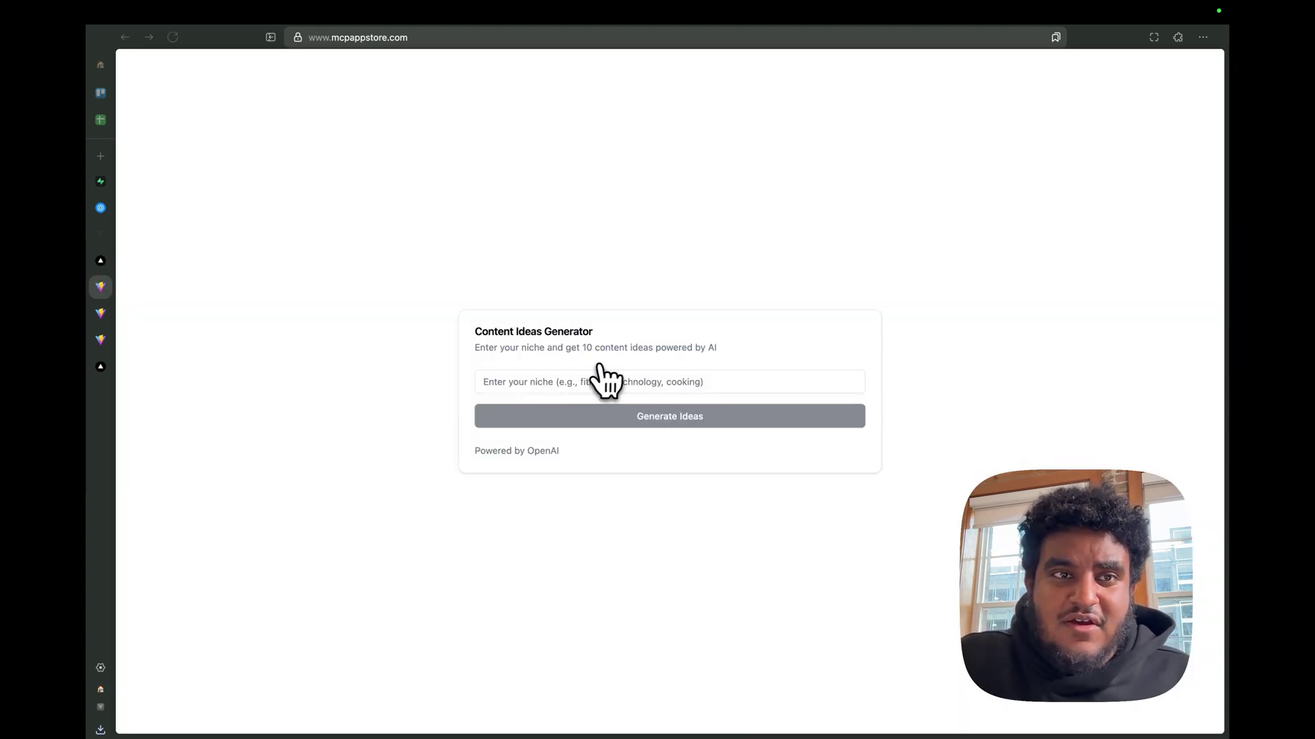
{"action": "left_click", "coordinate": [318, 37]}
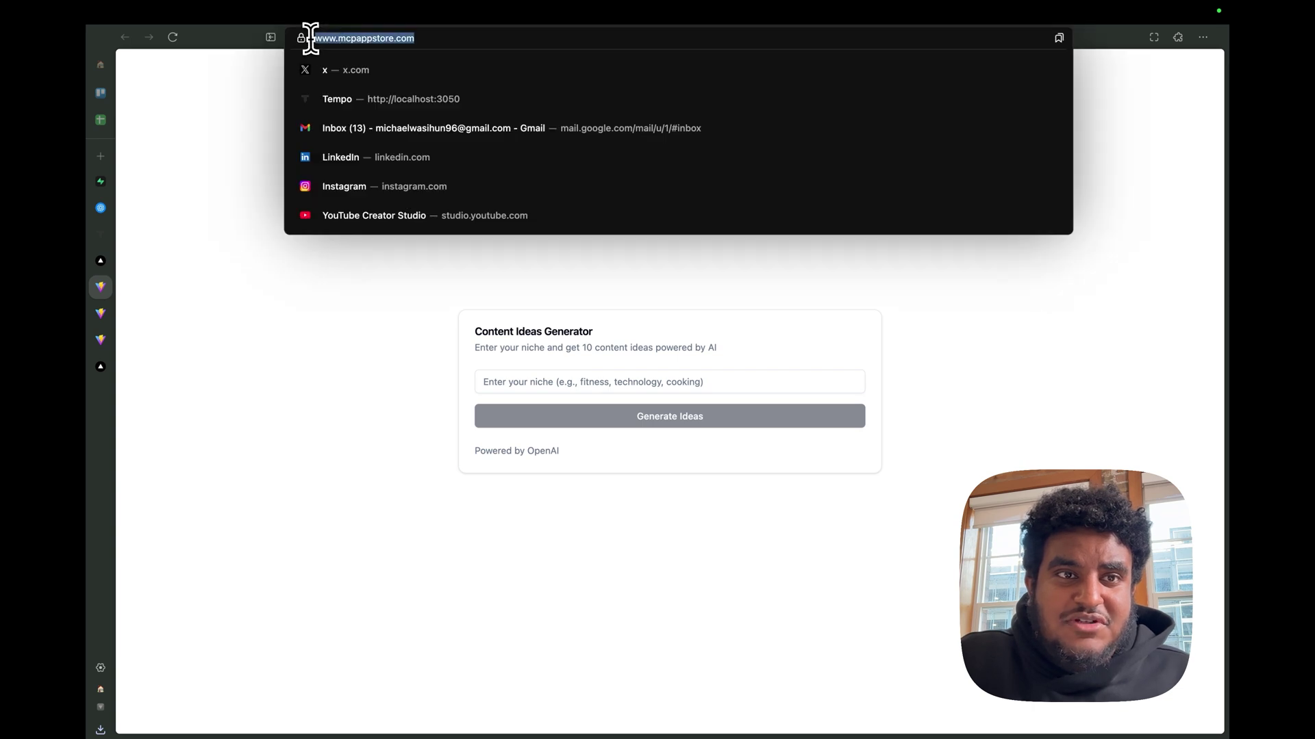
{"action": "key", "text": "Escape"}
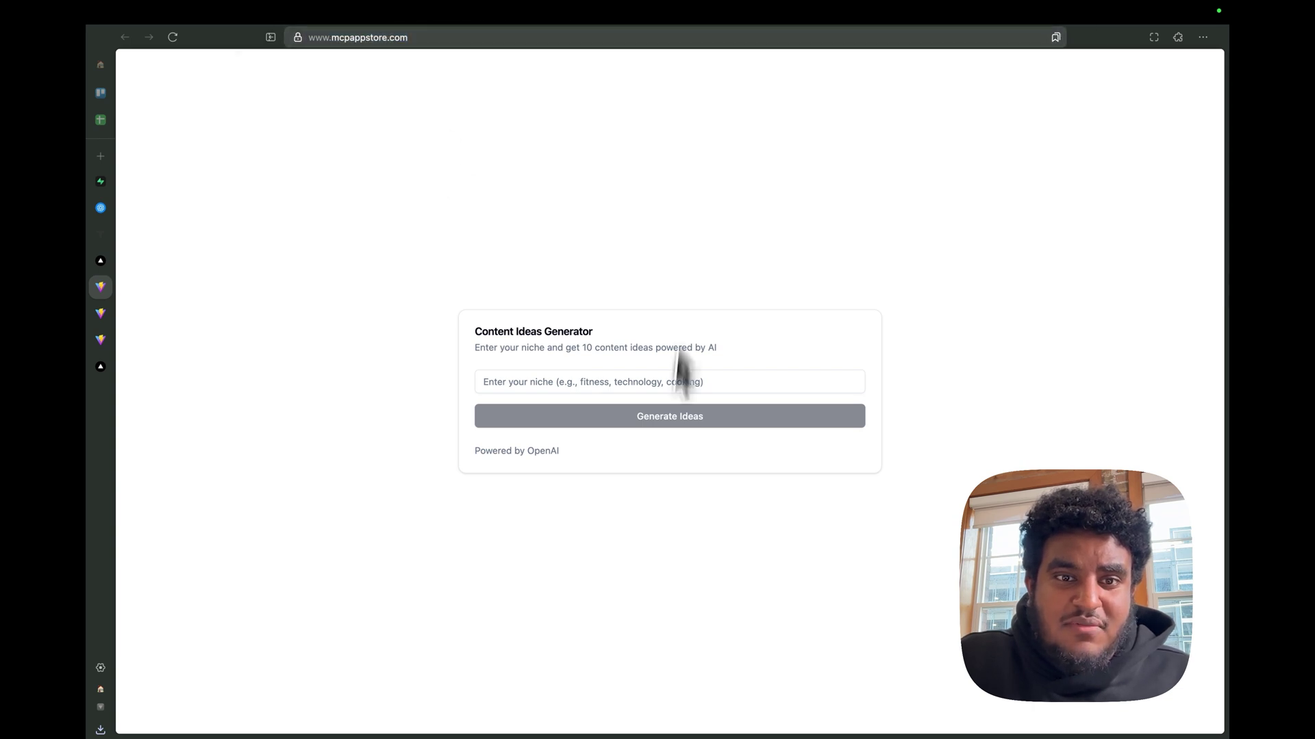
{"action": "left_click", "coordinate": [613, 383]}
{"action": "type", "text": "tech"}
{"action": "key", "text": "Return"}
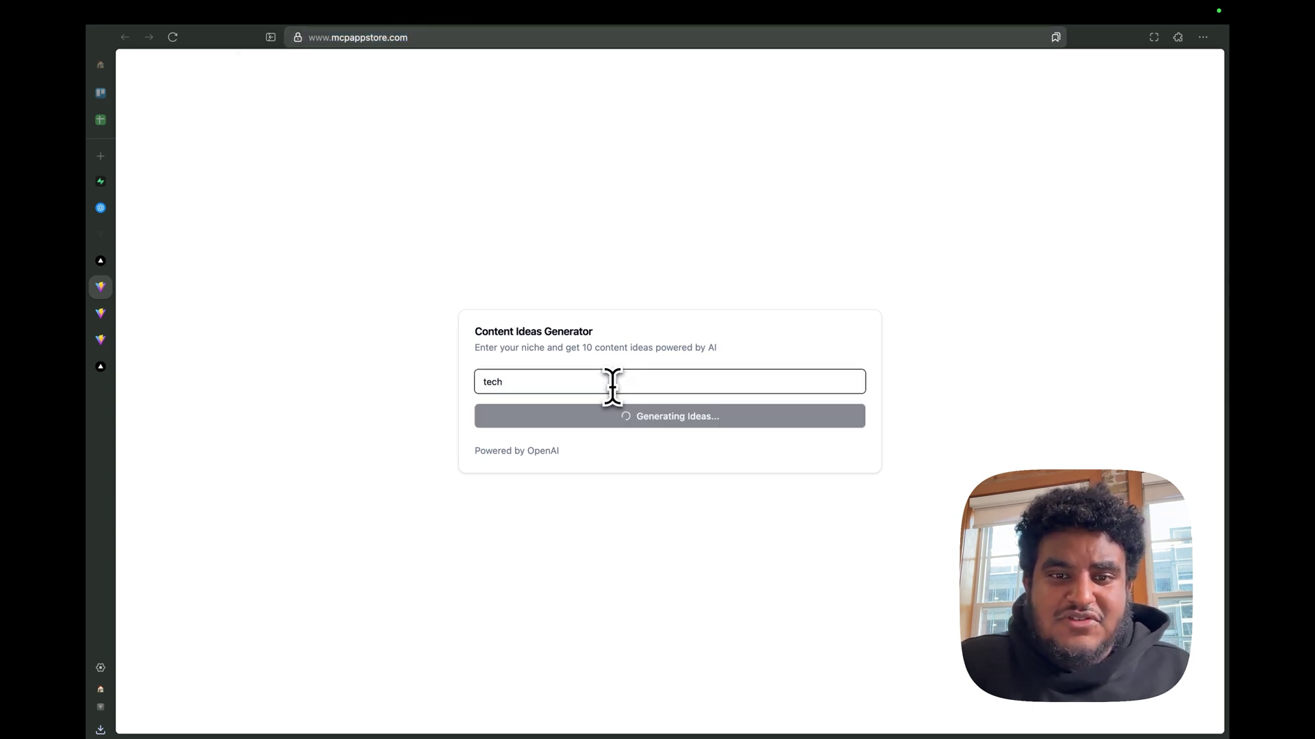